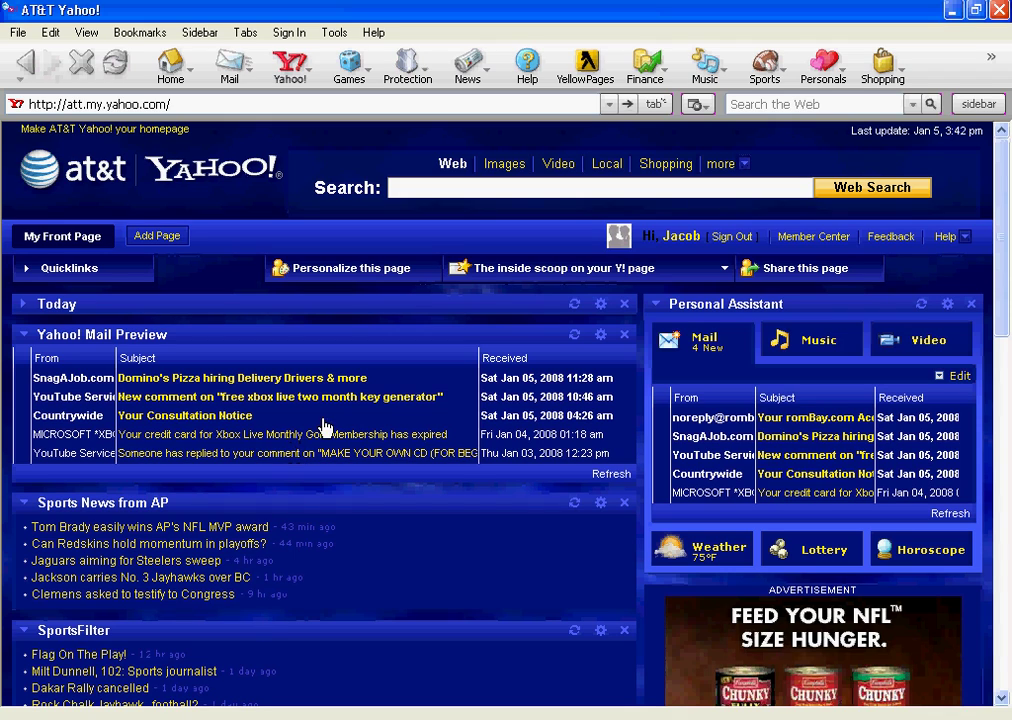
Go to the website rockbox.org.
{"action": "mouse_move", "coordinate": [262, 383]}
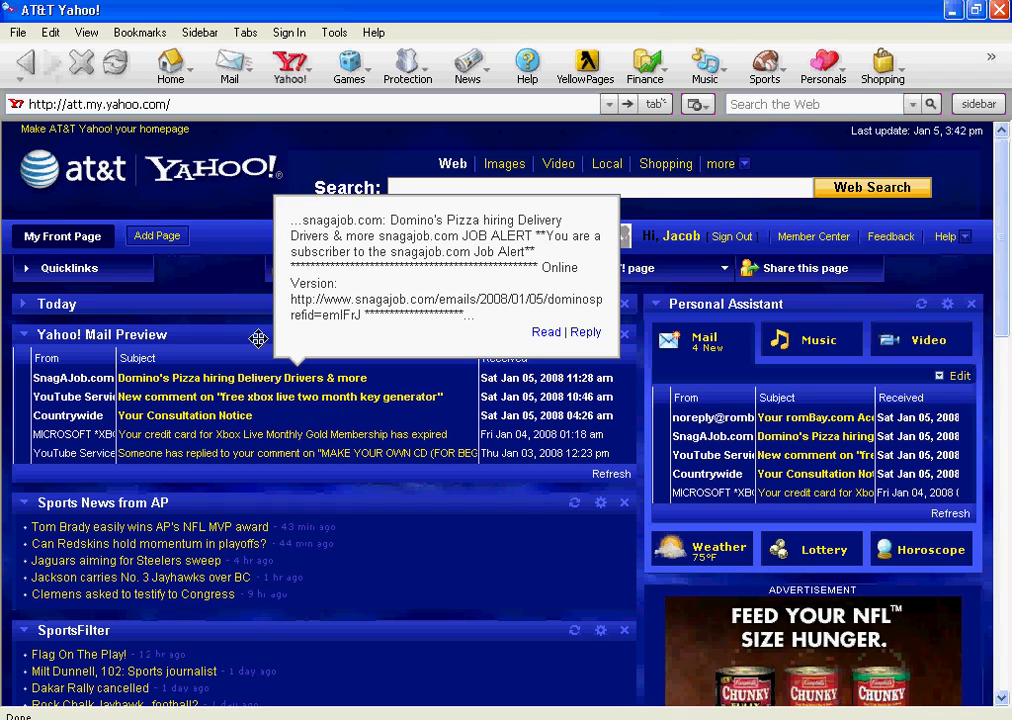
{"action": "left_click", "coordinate": [251, 104]}
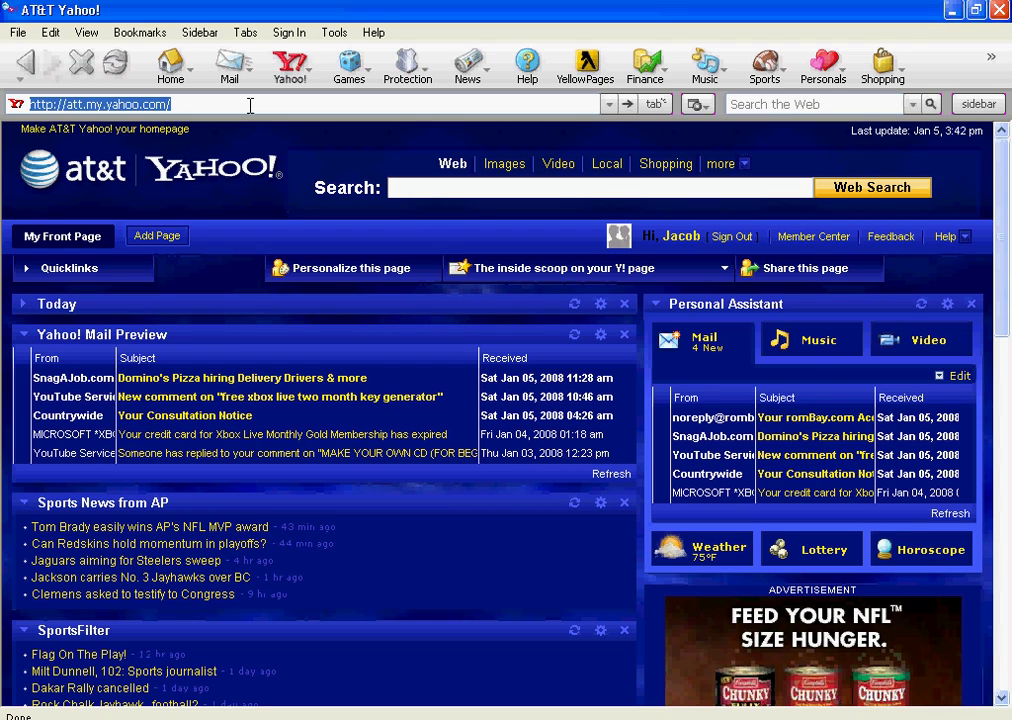
{"action": "type", "text": "rockbox.org"}
{"action": "key", "text": "Return"}
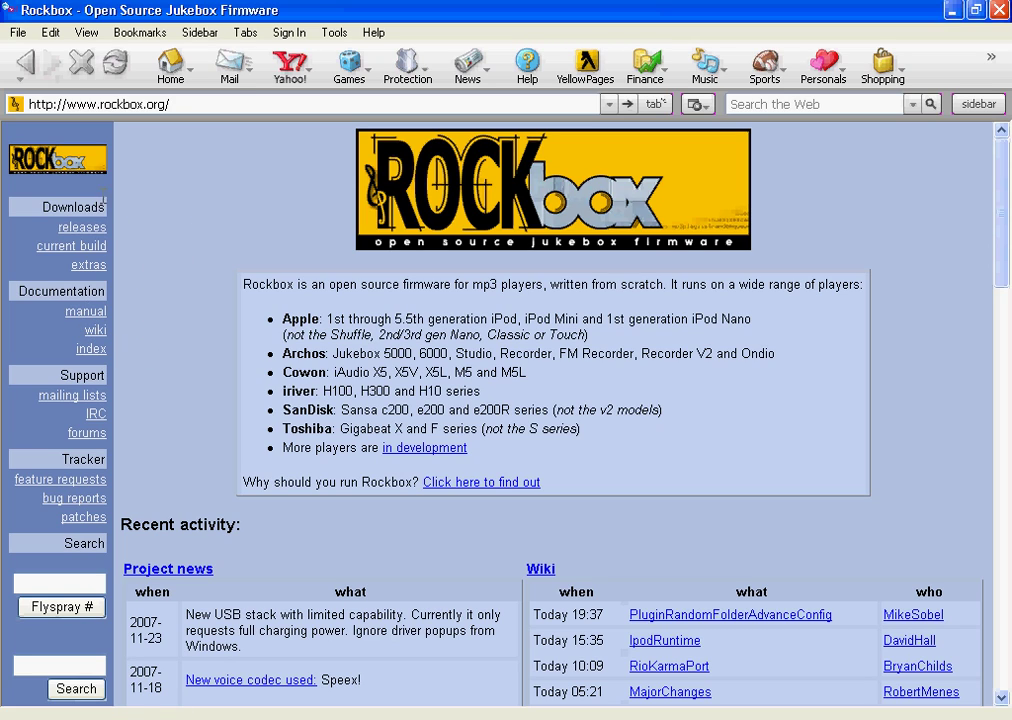
From the extras downloads page, open the WpsGallery and go to its iPod 5G (Video) WPS Gallery.
{"action": "left_click_drag", "start_coordinate": [104, 207], "coordinate": [90, 268]}
{"action": "left_click", "coordinate": [90, 268]}
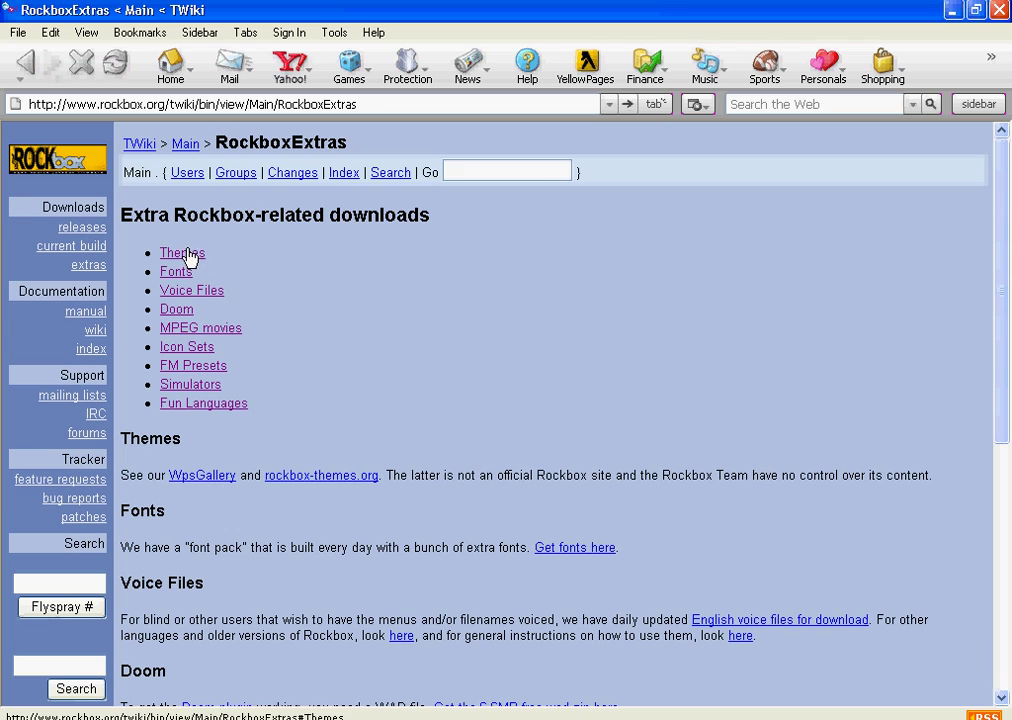
{"action": "left_click_drag", "start_coordinate": [130, 210], "coordinate": [196, 260]}
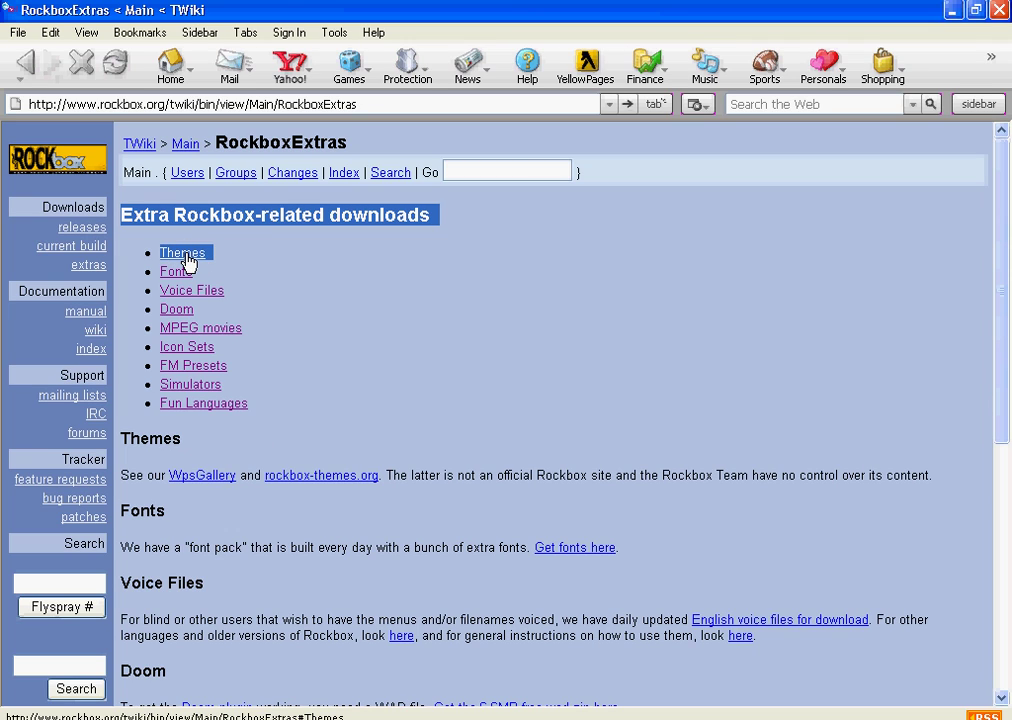
{"action": "left_click", "coordinate": [316, 293]}
{"action": "mouse_move", "coordinate": [121, 438]}
{"action": "left_mouse_down"}
{"action": "mouse_move", "coordinate": [273, 483]}
{"action": "mouse_move", "coordinate": [165, 476]}
{"action": "mouse_move", "coordinate": [121, 436]}
{"action": "left_mouse_up"}
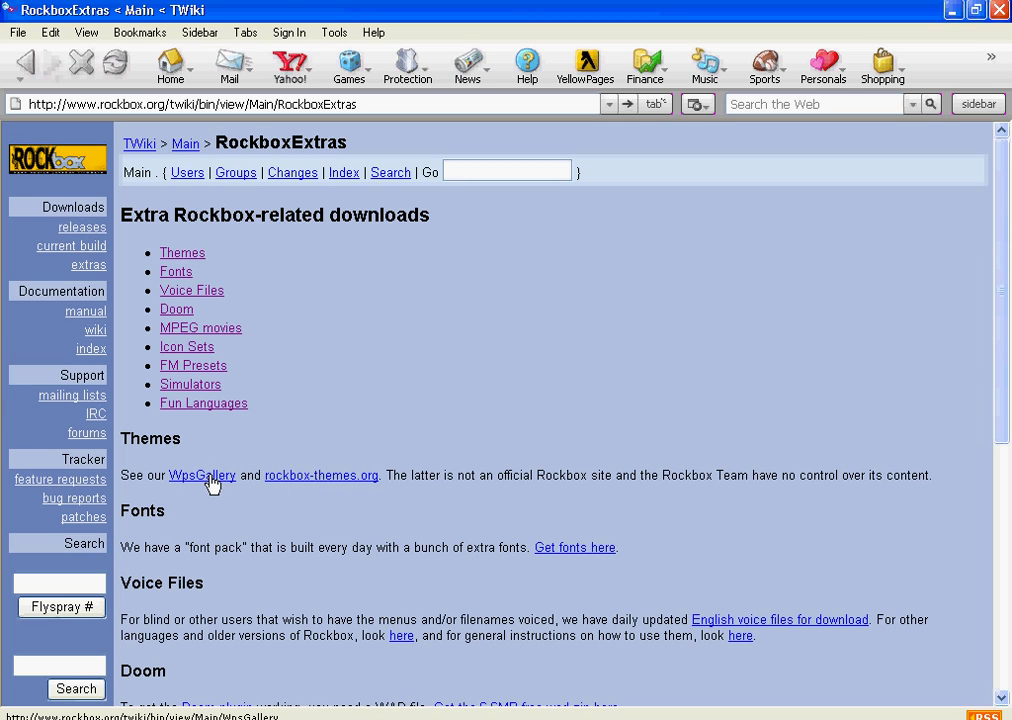
{"action": "left_click", "coordinate": [208, 477]}
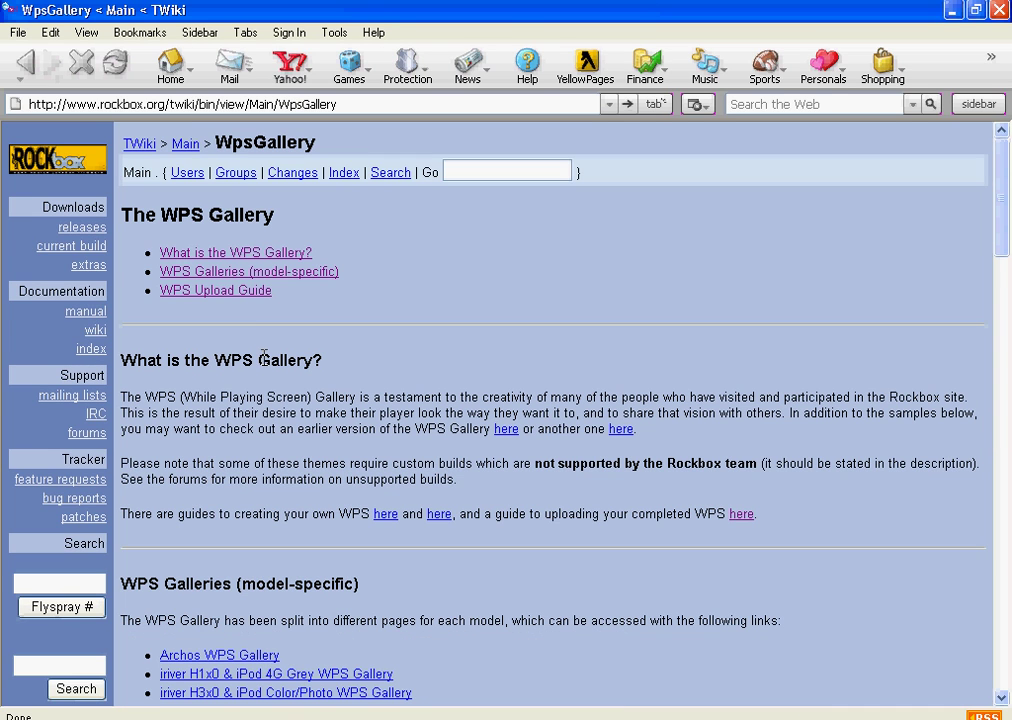
{"action": "scroll", "coordinate": [265, 383], "scroll_direction": "down", "scroll_amount": 5}
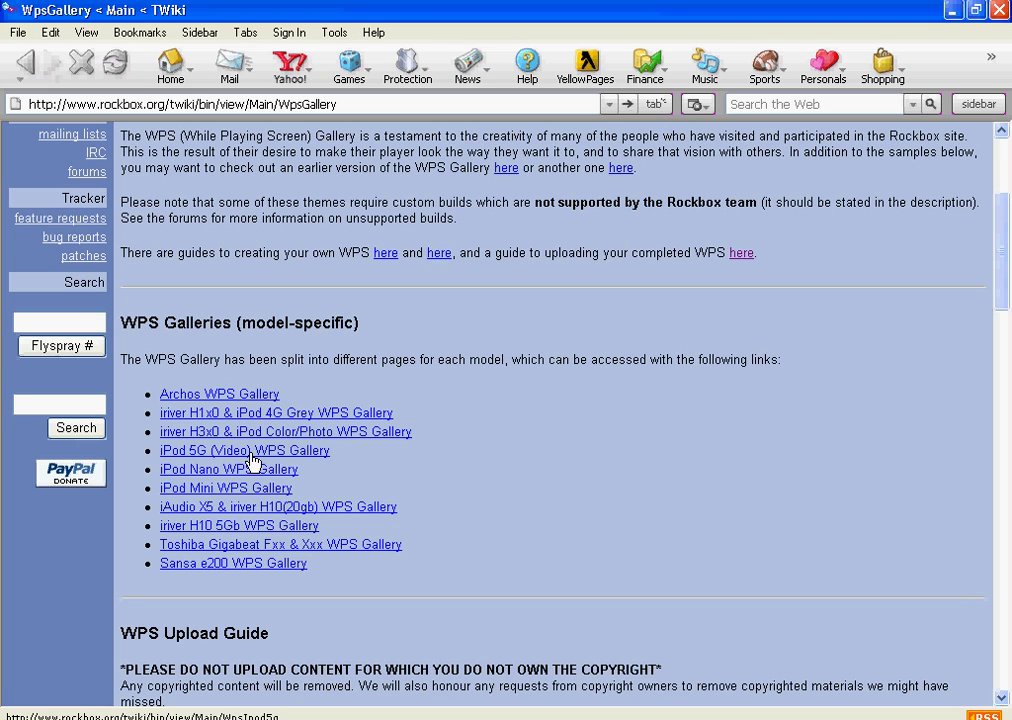
{"action": "left_click", "coordinate": [254, 461]}
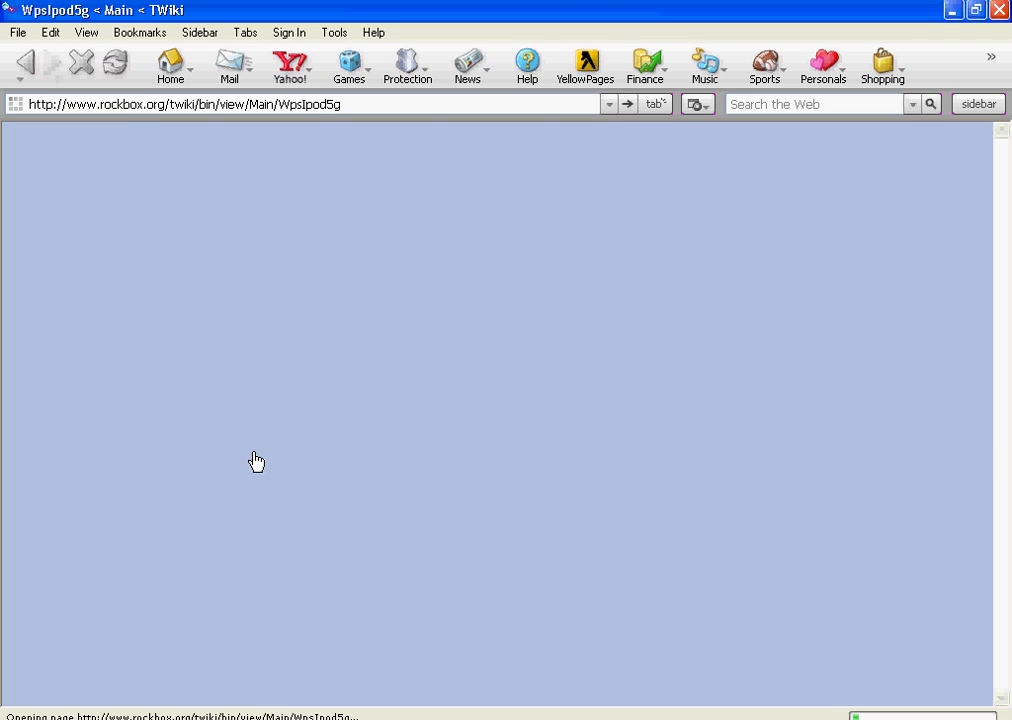
Browse the theme previews and download details in the iPod 5G gallery through the Ajant Orange 5g entry.
{"action": "scroll", "coordinate": [396, 382], "scroll_direction": "down", "scroll_amount": 2}
{"action": "scroll", "coordinate": [350, 380], "scroll_direction": "up", "scroll_amount": 2}
{"action": "scroll", "coordinate": [350, 382], "scroll_direction": "down", "scroll_amount": 12}
{"action": "scroll", "coordinate": [350, 382], "scroll_direction": "down", "scroll_amount": 20}
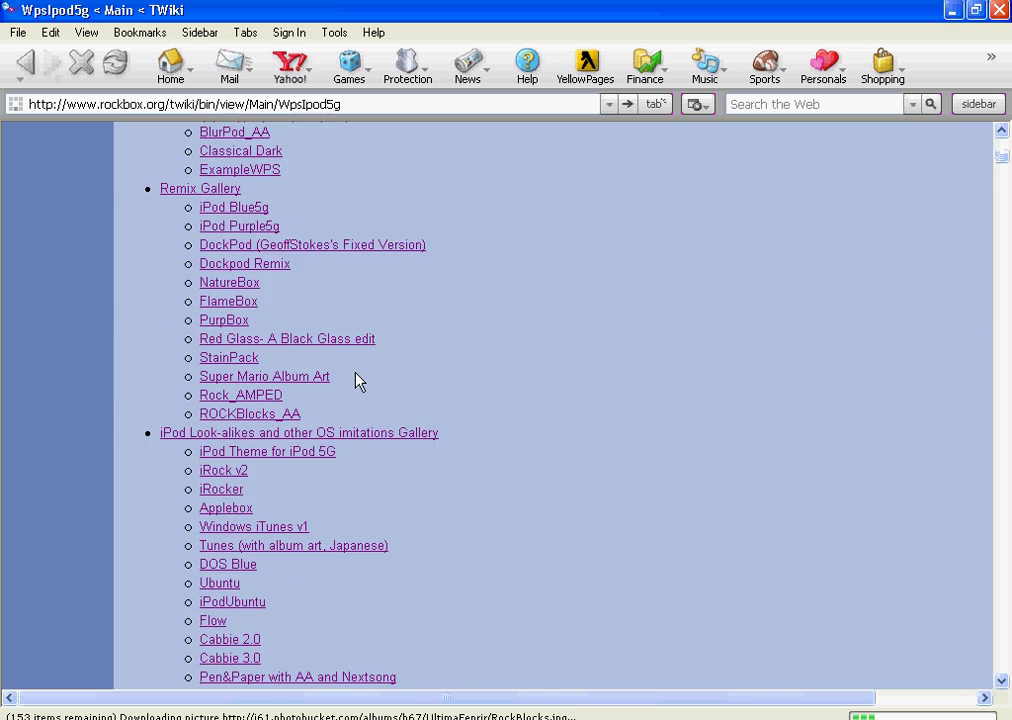
{"action": "scroll", "coordinate": [358, 382], "scroll_direction": "down", "scroll_amount": 18}
{"action": "scroll", "coordinate": [375, 384], "scroll_direction": "up", "scroll_amount": 2}
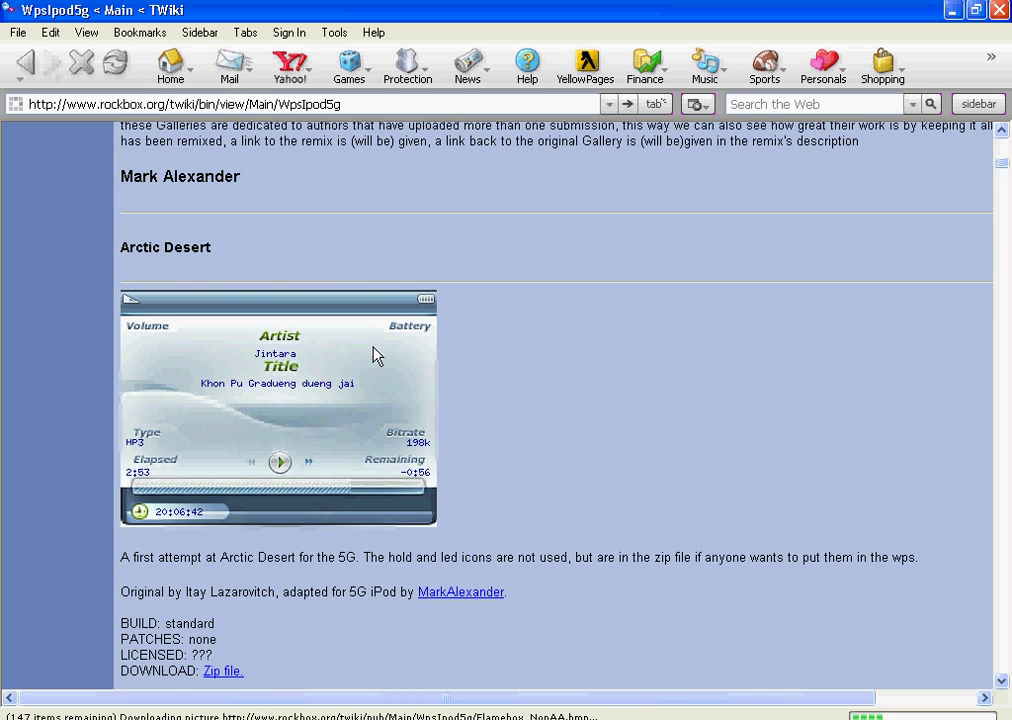
{"action": "scroll", "coordinate": [376, 355], "scroll_direction": "down", "scroll_amount": 10}
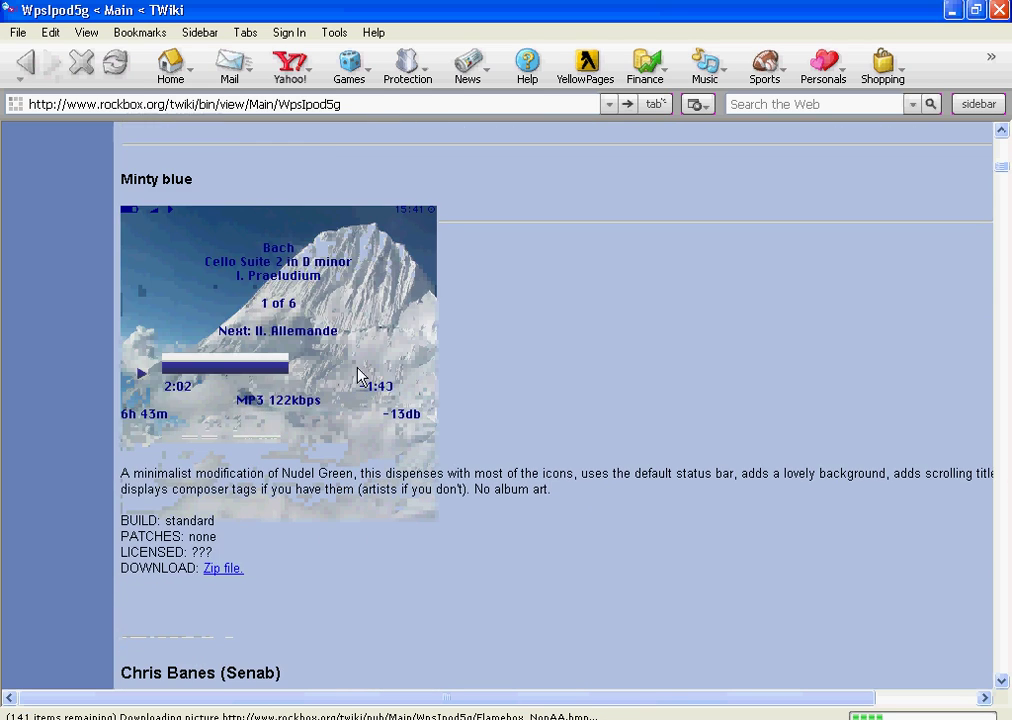
{"action": "scroll", "coordinate": [335, 391], "scroll_direction": "down", "scroll_amount": 6}
{"action": "scroll", "coordinate": [328, 400], "scroll_direction": "down", "scroll_amount": 3}
{"action": "scroll", "coordinate": [334, 400], "scroll_direction": "down", "scroll_amount": 3}
{"action": "scroll", "coordinate": [334, 400], "scroll_direction": "up", "scroll_amount": 8}
{"action": "scroll", "coordinate": [334, 400], "scroll_direction": "up", "scroll_amount": 7}
{"action": "scroll", "coordinate": [335, 400], "scroll_direction": "up", "scroll_amount": 5}
{"action": "scroll", "coordinate": [336, 402], "scroll_direction": "down", "scroll_amount": 15}
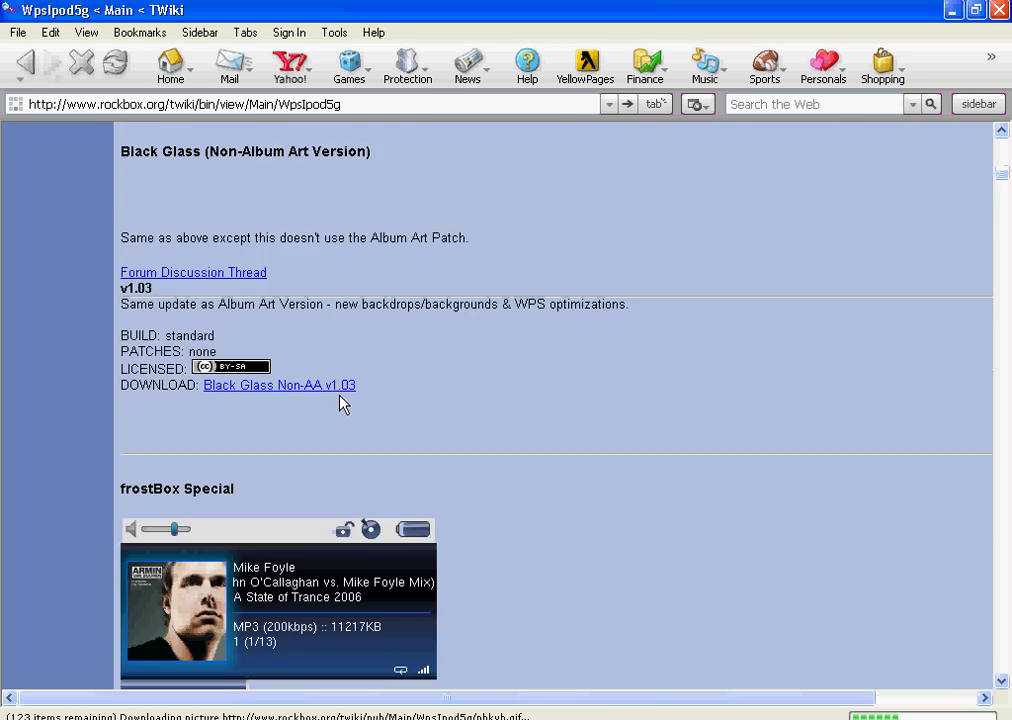
{"action": "scroll", "coordinate": [340, 402], "scroll_direction": "down", "scroll_amount": 14}
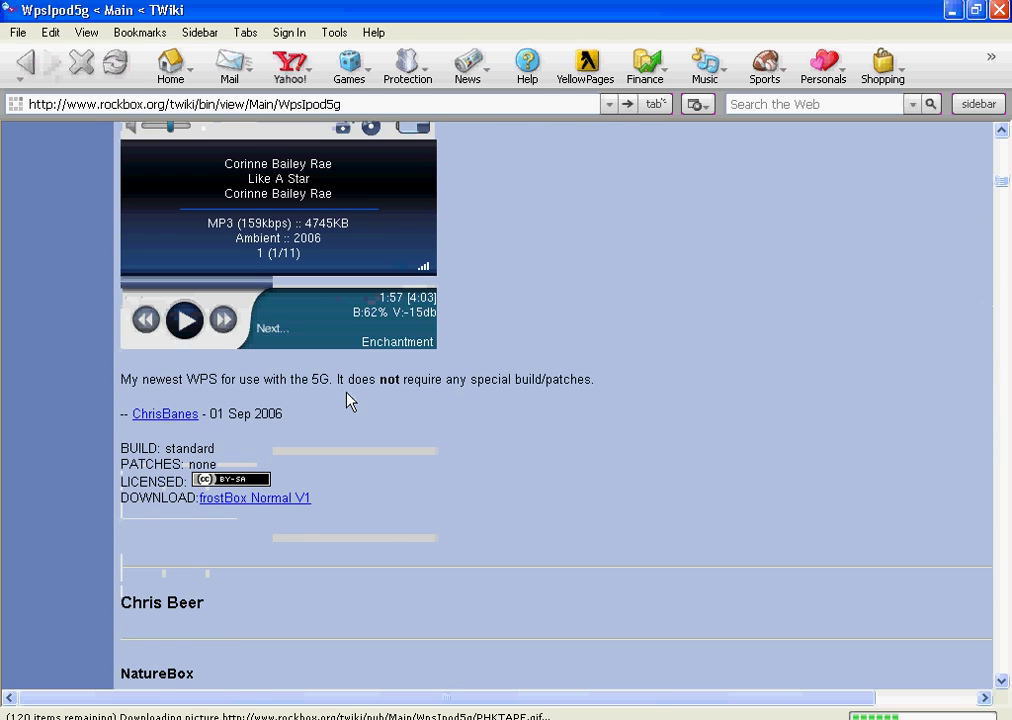
{"action": "scroll", "coordinate": [347, 400], "scroll_direction": "down", "scroll_amount": 15}
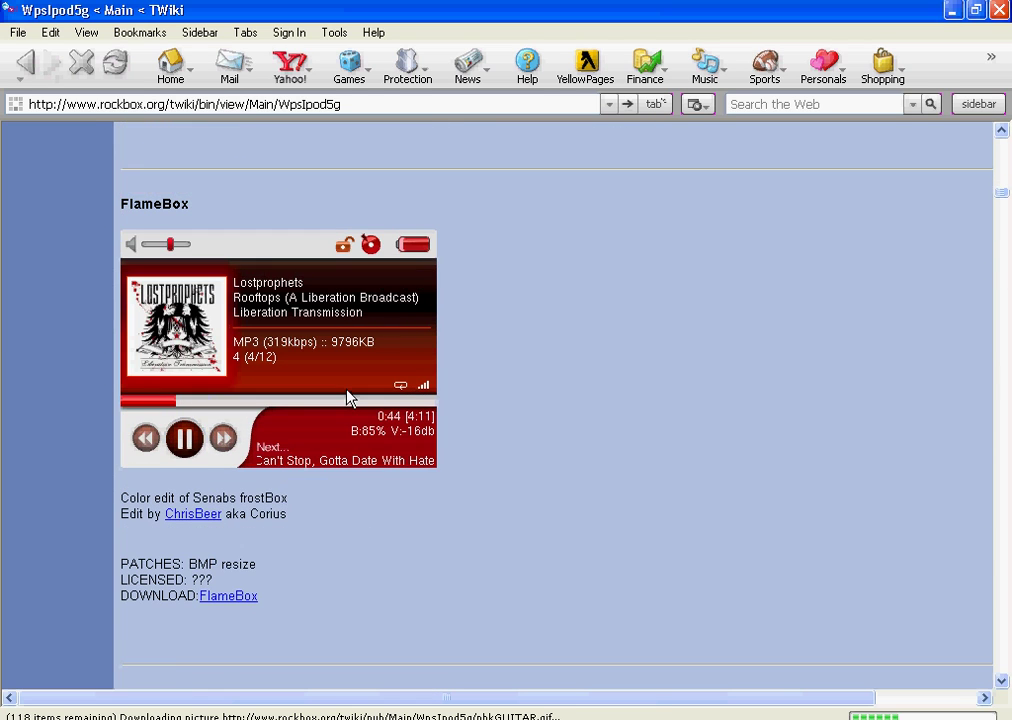
{"action": "scroll", "coordinate": [347, 398], "scroll_direction": "down", "scroll_amount": 15}
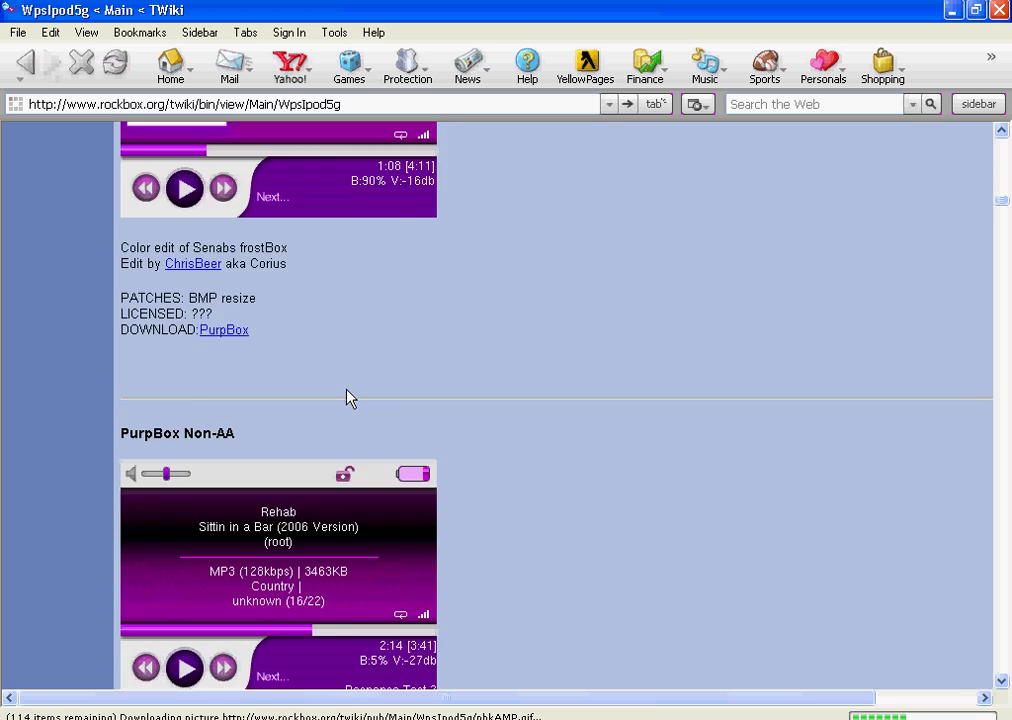
{"action": "scroll", "coordinate": [347, 398], "scroll_direction": "down", "scroll_amount": 15}
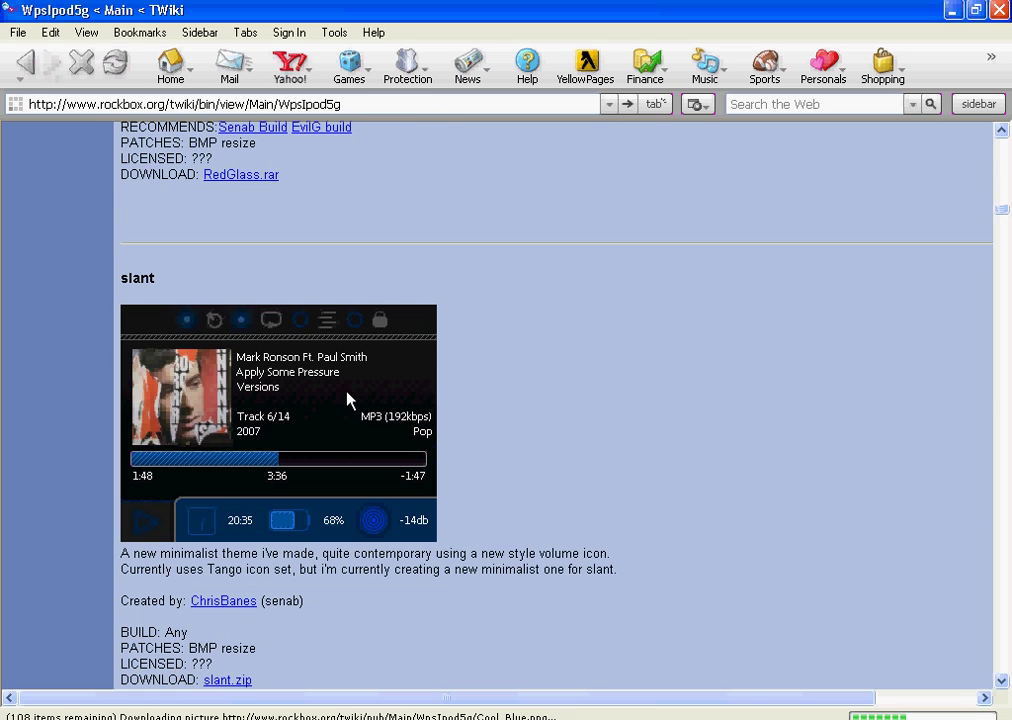
{"action": "scroll", "coordinate": [347, 400], "scroll_direction": "down", "scroll_amount": 12}
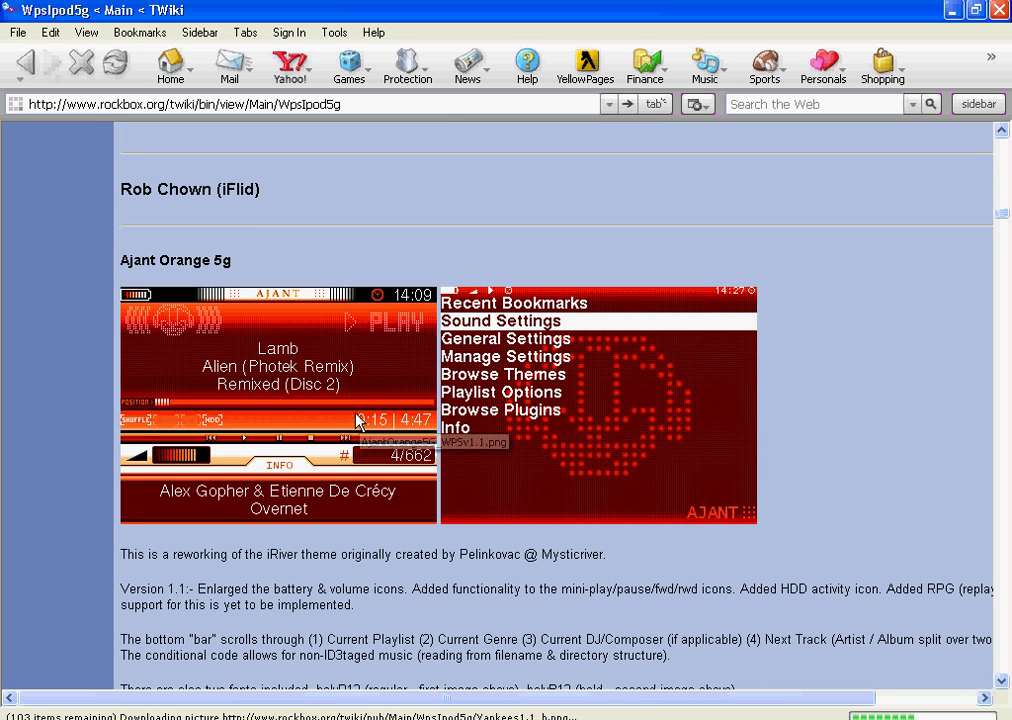
{"action": "scroll", "coordinate": [411, 389], "scroll_direction": "down", "scroll_amount": 5}
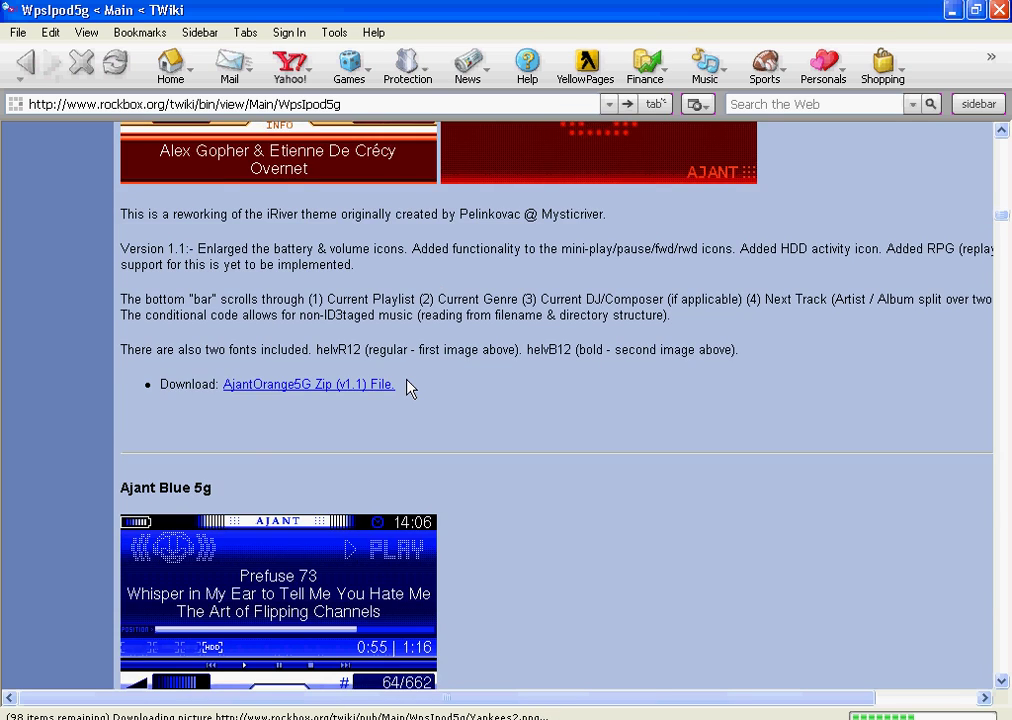
Download the AjantOrange5G Zip (v1.1) file from the Ajant Orange 5g entry and open the archive.
{"action": "scroll", "coordinate": [411, 389], "scroll_direction": "up", "scroll_amount": 6}
{"action": "scroll", "coordinate": [350, 361], "scroll_direction": "down", "scroll_amount": 2}
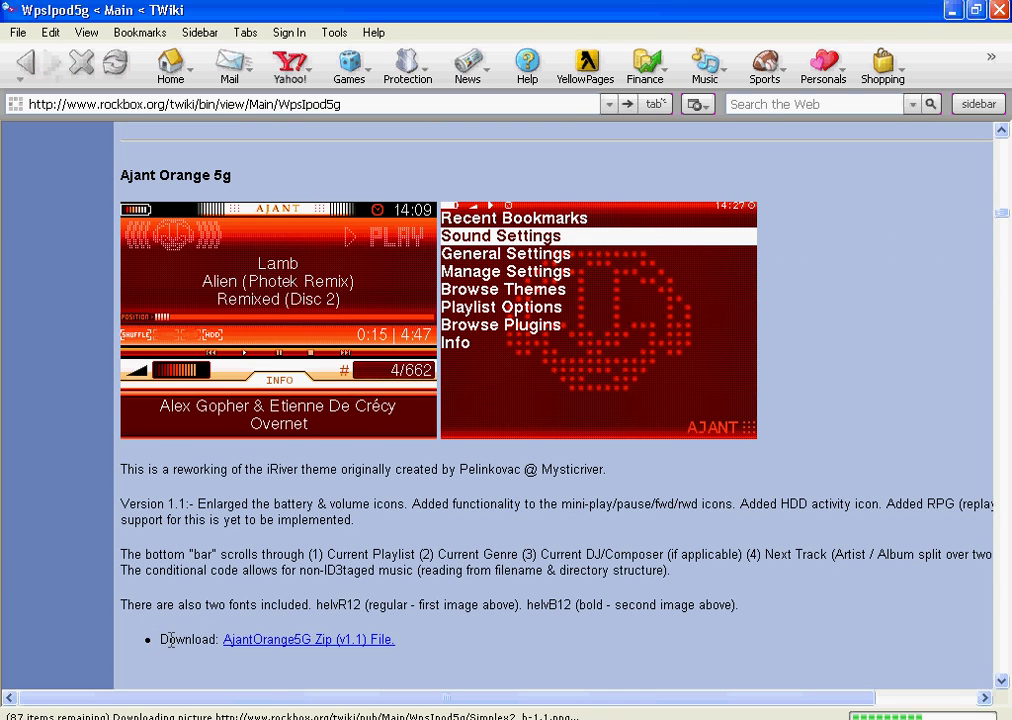
{"action": "left_click_drag", "start_coordinate": [160, 641], "coordinate": [287, 643]}
{"action": "left_click", "coordinate": [288, 642]}
{"action": "left_click", "coordinate": [494, 385]}
Minimize the browser and open the iPod's removable drive (J:) from My Computer.
{"action": "left_click", "coordinate": [950, 12]}
{"action": "left_click", "coordinate": [40, 716]}
{"action": "left_click", "coordinate": [266, 426]}
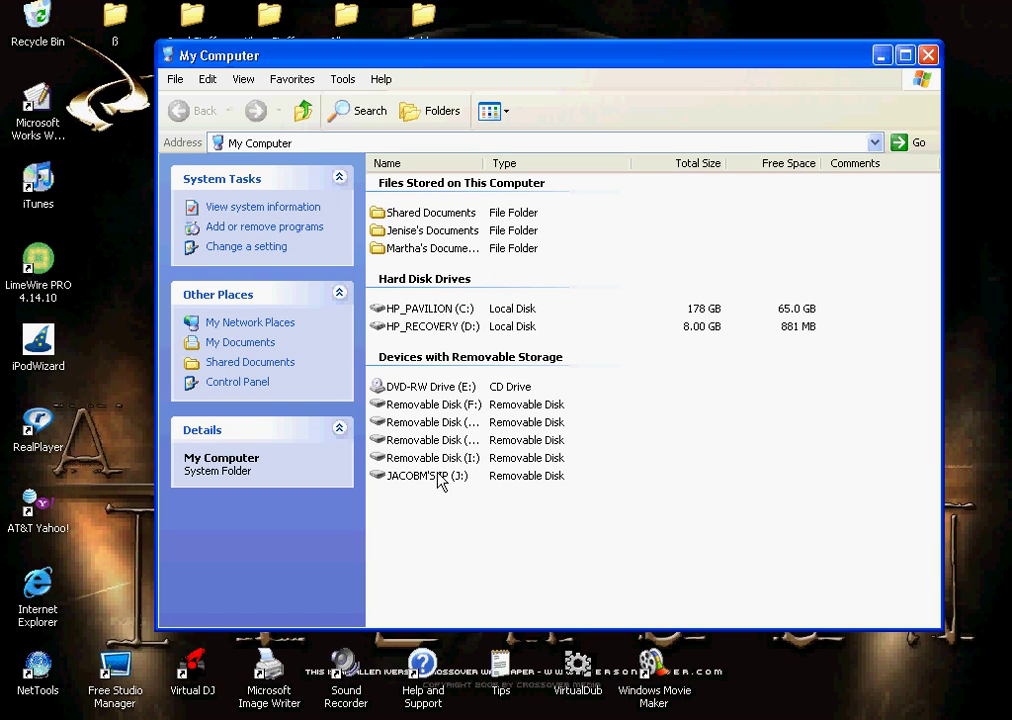
{"action": "left_click", "coordinate": [441, 480]}
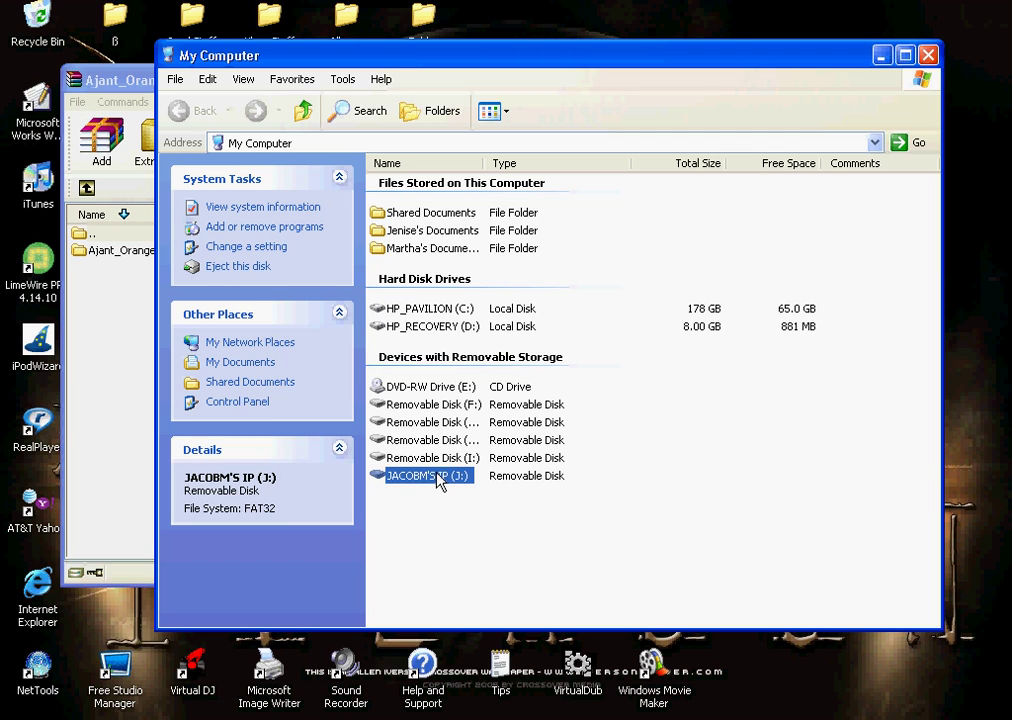
{"action": "double_click", "coordinate": [437, 479]}
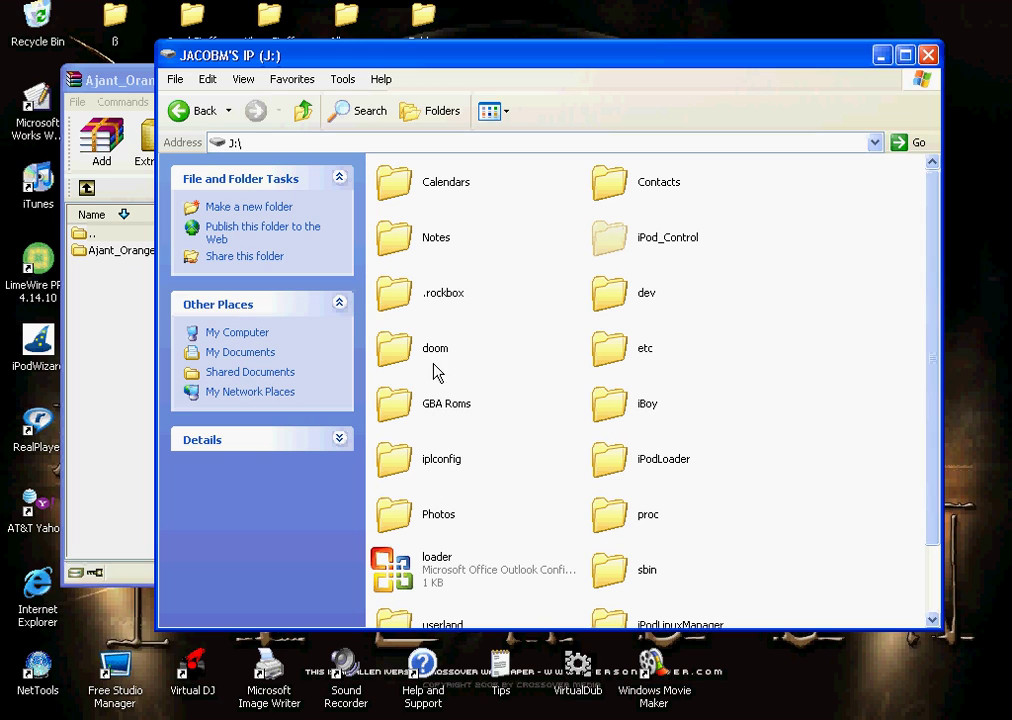
Open the .rockbox folder on the iPod drive and check its contents.
{"action": "left_click", "coordinate": [410, 298]}
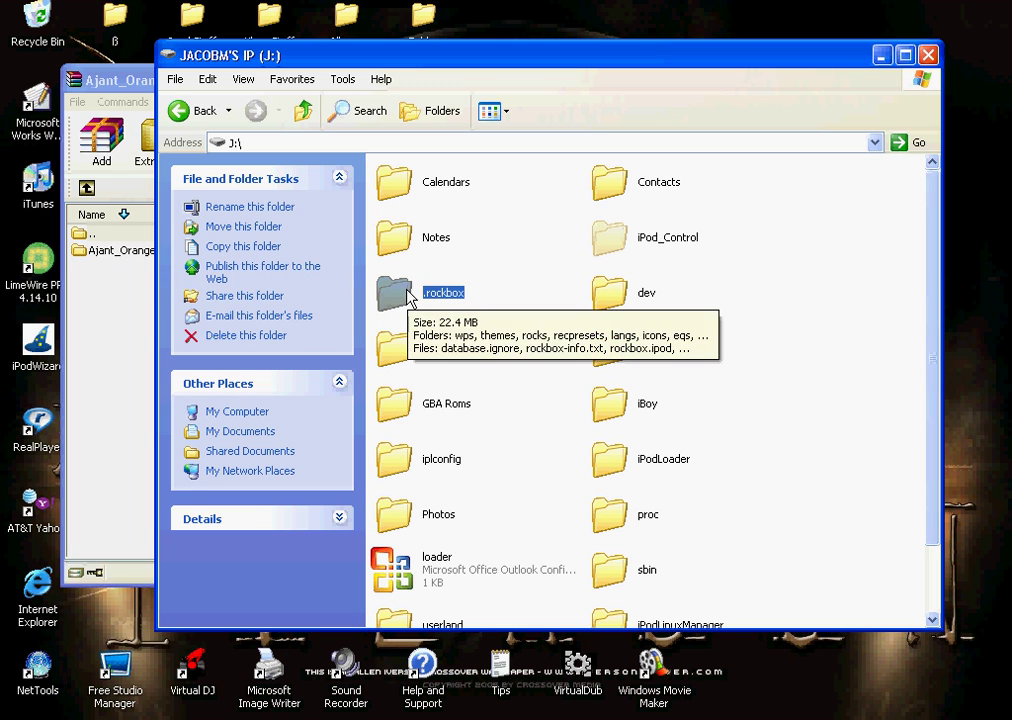
{"action": "double_click", "coordinate": [410, 297]}
{"action": "scroll", "coordinate": [522, 320], "scroll_direction": "down", "scroll_amount": 5}
{"action": "scroll", "coordinate": [522, 320], "scroll_direction": "up", "scroll_amount": 5}
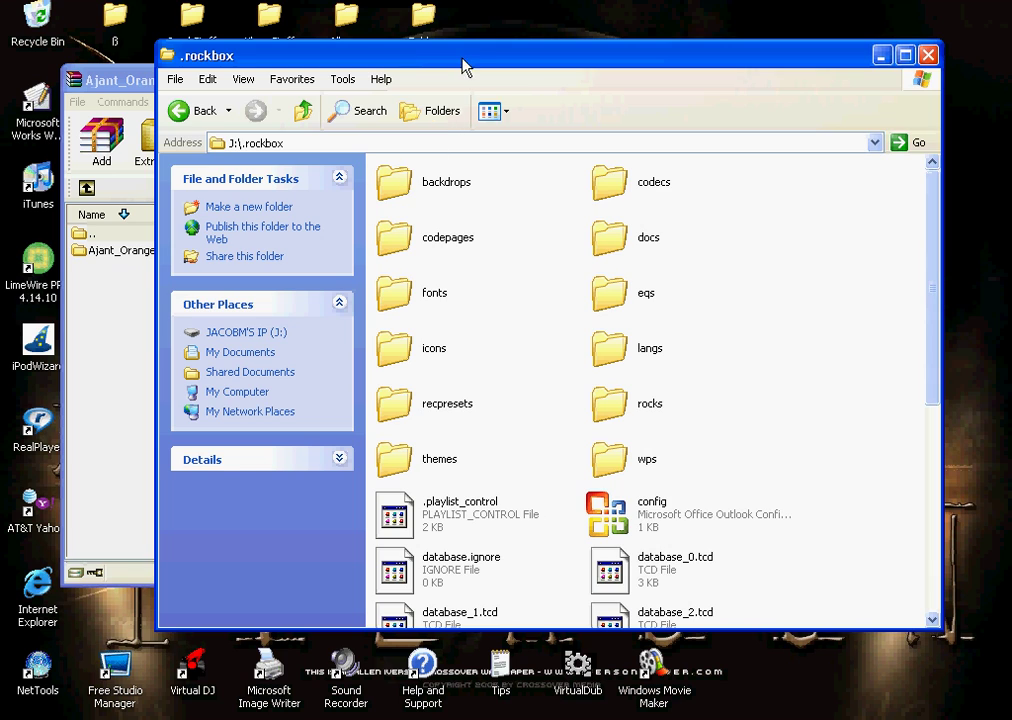
Arrange the .rockbox window beside the WinRAR window and open the Ajant_Orange_5g folder inside the archive.
{"action": "left_click_drag", "start_coordinate": [463, 60], "coordinate": [797, 38]}
{"action": "left_click", "coordinate": [416, 145]}
{"action": "left_click", "coordinate": [577, 338]}
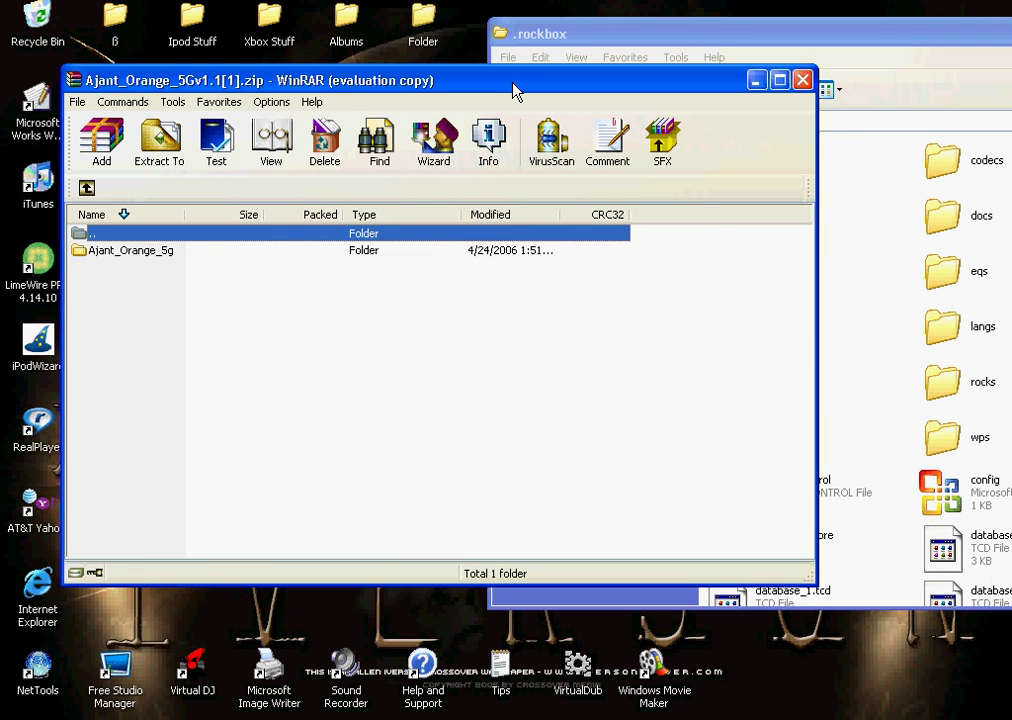
{"action": "left_click_drag", "start_coordinate": [512, 90], "coordinate": [476, 99]}
{"action": "left_click", "coordinate": [123, 261]}
{"action": "double_click", "coordinate": [123, 261]}
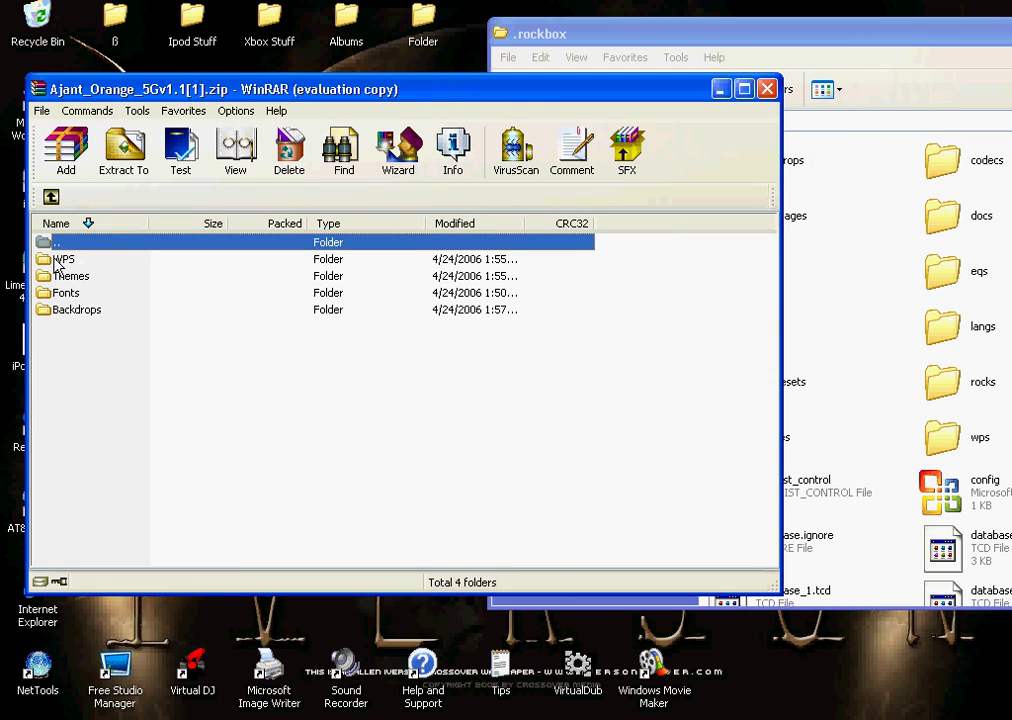
Copy AjantOrange5gDrop.bmp from the archive's Backdrops folder into the backdrops folder of .rockbox.
{"action": "left_click", "coordinate": [79, 312]}
{"action": "left_click_drag", "start_coordinate": [477, 100], "coordinate": [519, 118]}
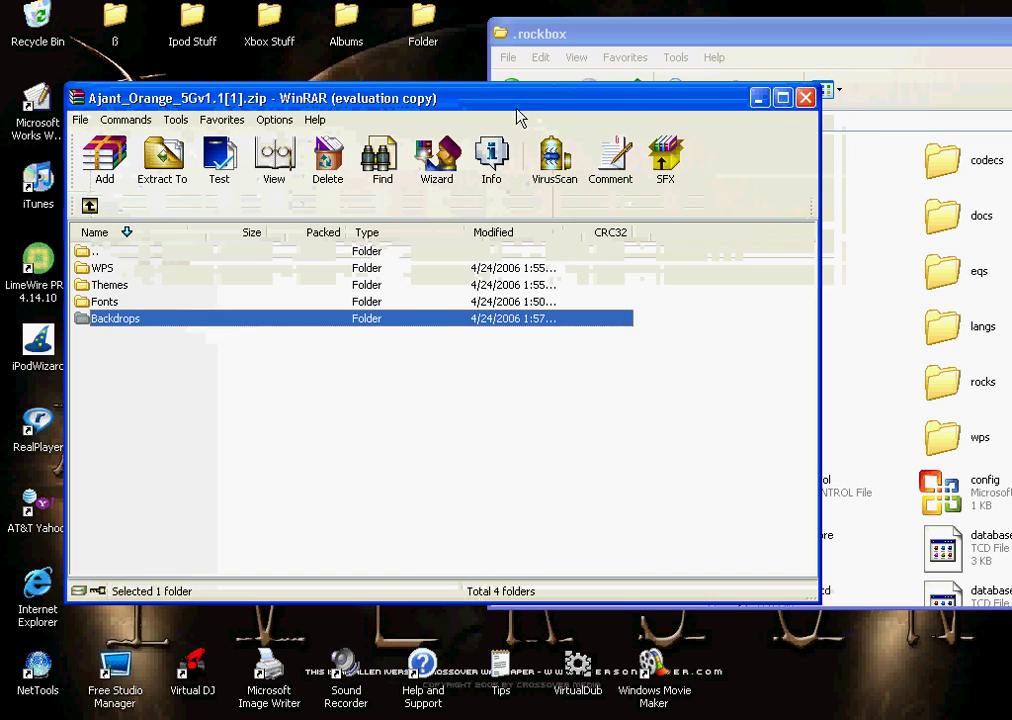
{"action": "double_click", "coordinate": [166, 320]}
{"action": "left_click_drag", "start_coordinate": [342, 94], "coordinate": [290, 221]}
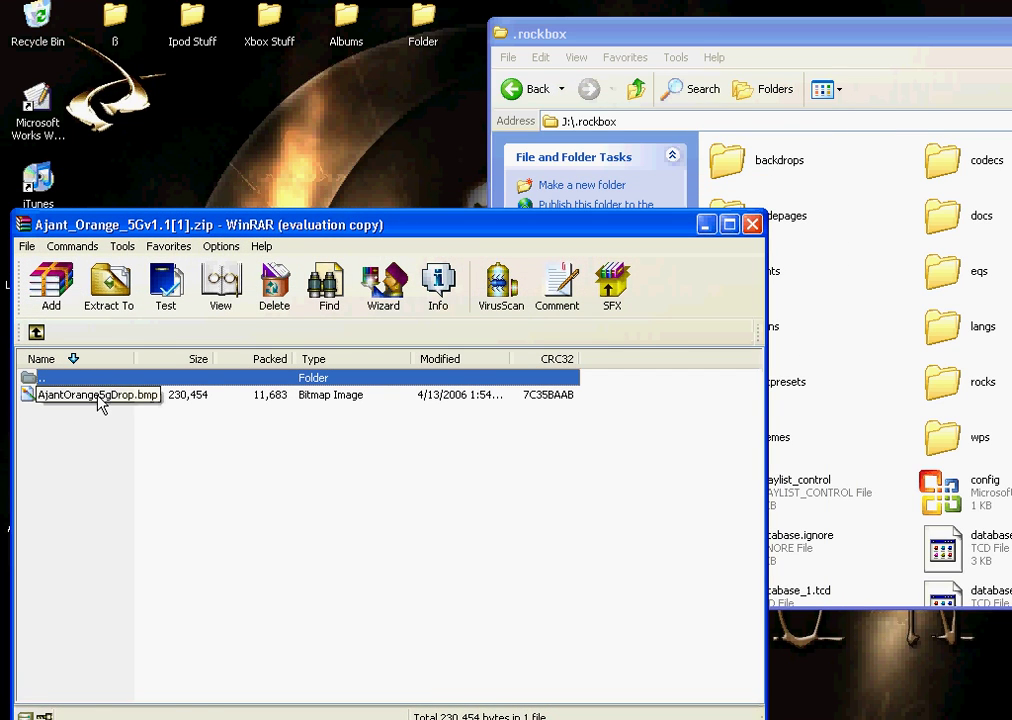
{"action": "left_click", "coordinate": [100, 396]}
{"action": "left_click_drag", "start_coordinate": [68, 403], "coordinate": [94, 397]}
{"action": "left_click_drag", "start_coordinate": [903, 33], "coordinate": [793, 41]}
{"action": "left_click", "coordinate": [632, 168]}
{"action": "left_click_drag", "start_coordinate": [651, 50], "coordinate": [759, 51]}
{"action": "left_click_drag", "start_coordinate": [418, 233], "coordinate": [411, 344]}
{"action": "left_click_drag", "start_coordinate": [137, 517], "coordinate": [720, 171]}
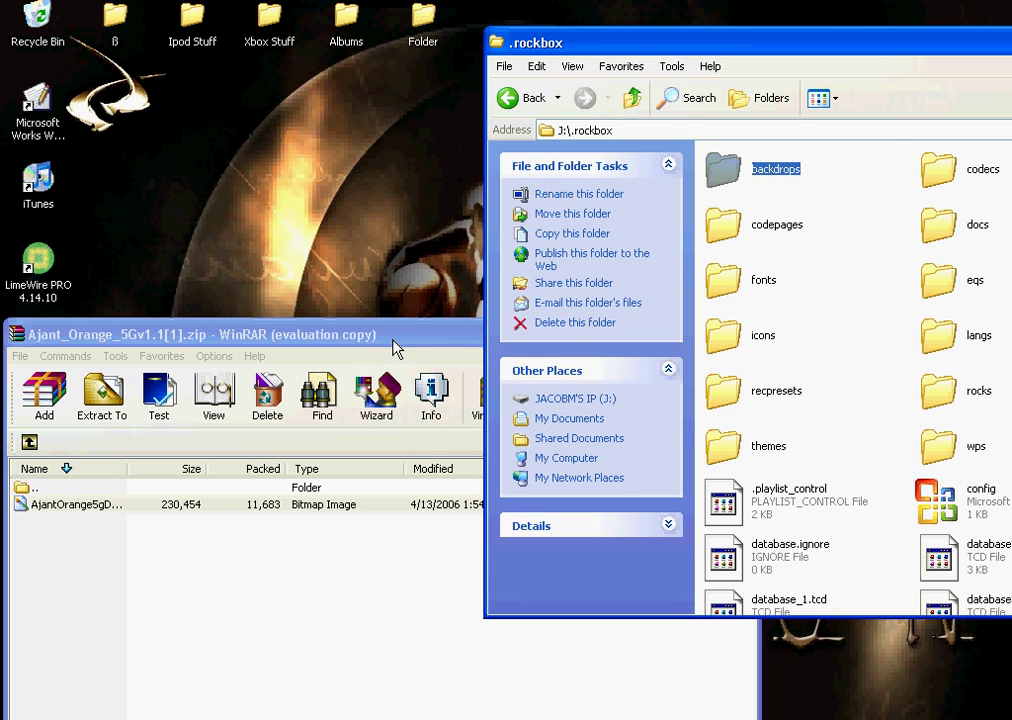
Leave the archive's Backdrops folder, look inside its Fonts folder and return to the theme's folder list.
{"action": "left_click", "coordinate": [394, 345]}
{"action": "left_click_drag", "start_coordinate": [394, 345], "coordinate": [497, 227]}
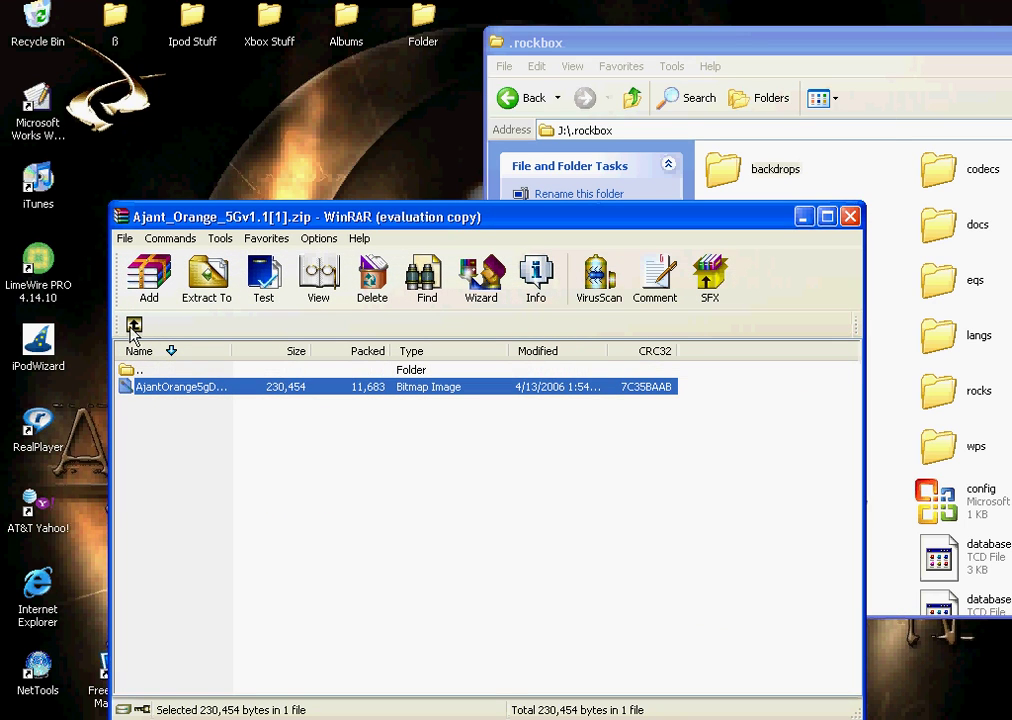
{"action": "left_click", "coordinate": [133, 326]}
{"action": "double_click", "coordinate": [148, 420]}
{"action": "left_click_drag", "start_coordinate": [360, 221], "coordinate": [302, 194]}
{"action": "left_click", "coordinate": [76, 297]}
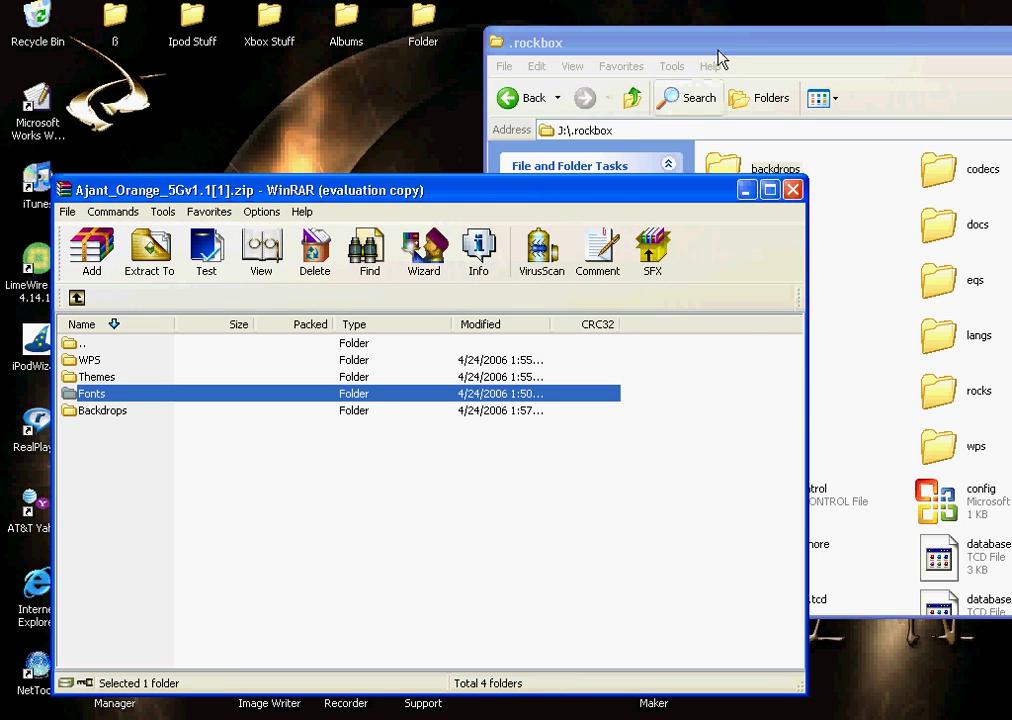
Arrange the .rockbox window beside the WinRAR window, matching its fonts folder with the archive's Fonts folder.
{"action": "left_click_drag", "start_coordinate": [573, 34], "coordinate": [280, 34]}
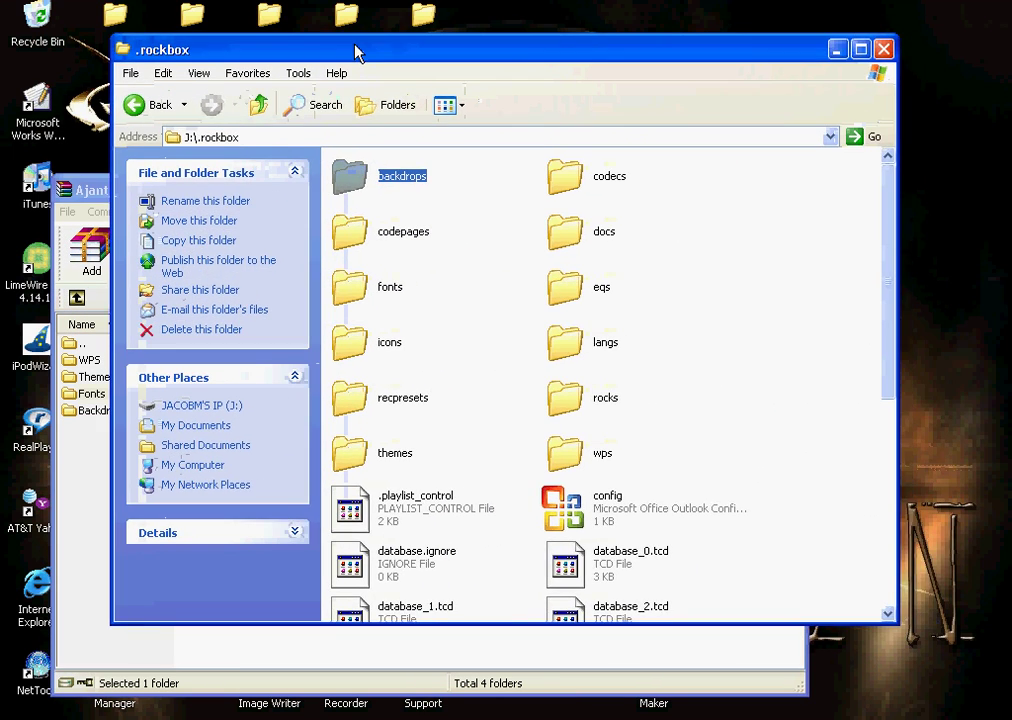
{"action": "left_click", "coordinate": [366, 289]}
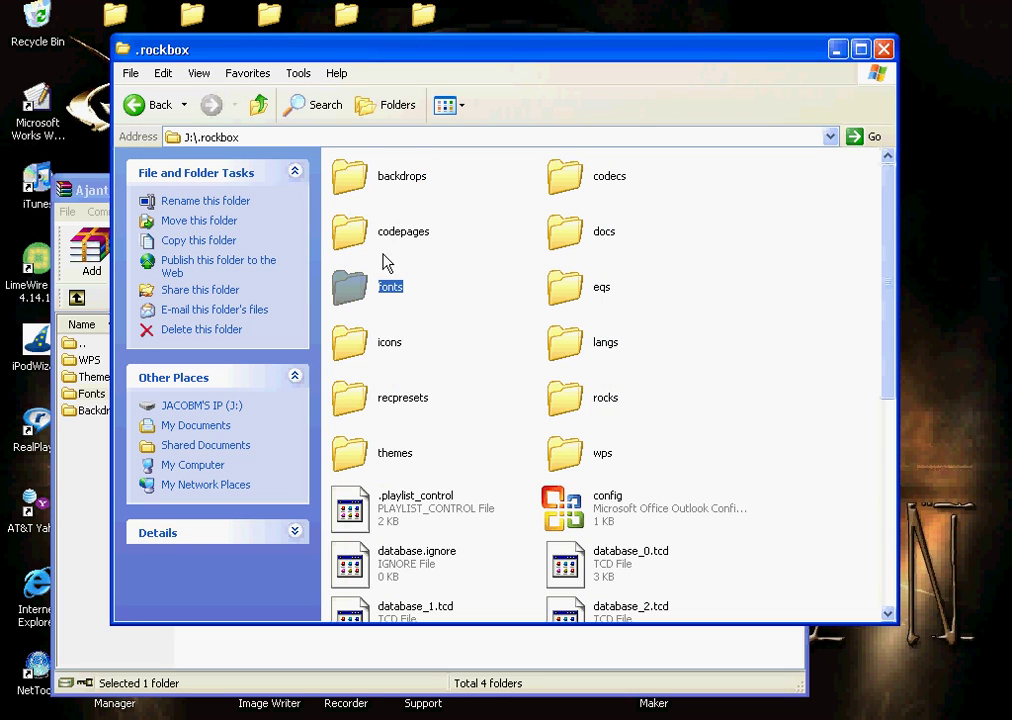
{"action": "left_click", "coordinate": [90, 393]}
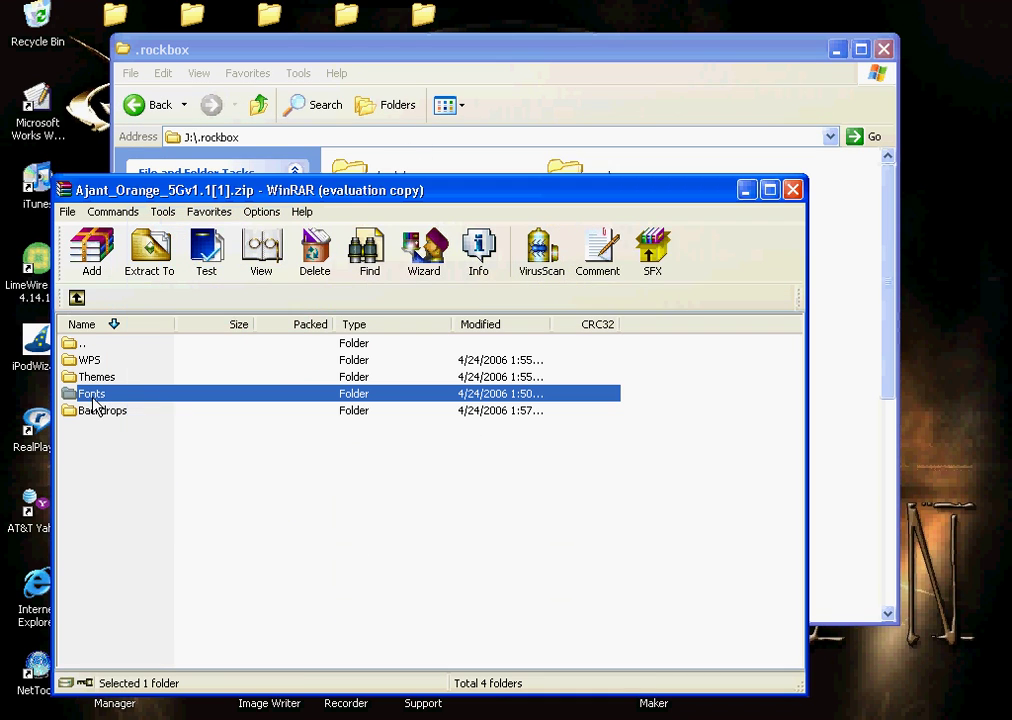
{"action": "left_click_drag", "start_coordinate": [93, 403], "coordinate": [130, 404]}
{"action": "left_click_drag", "start_coordinate": [472, 68], "coordinate": [474, 51]}
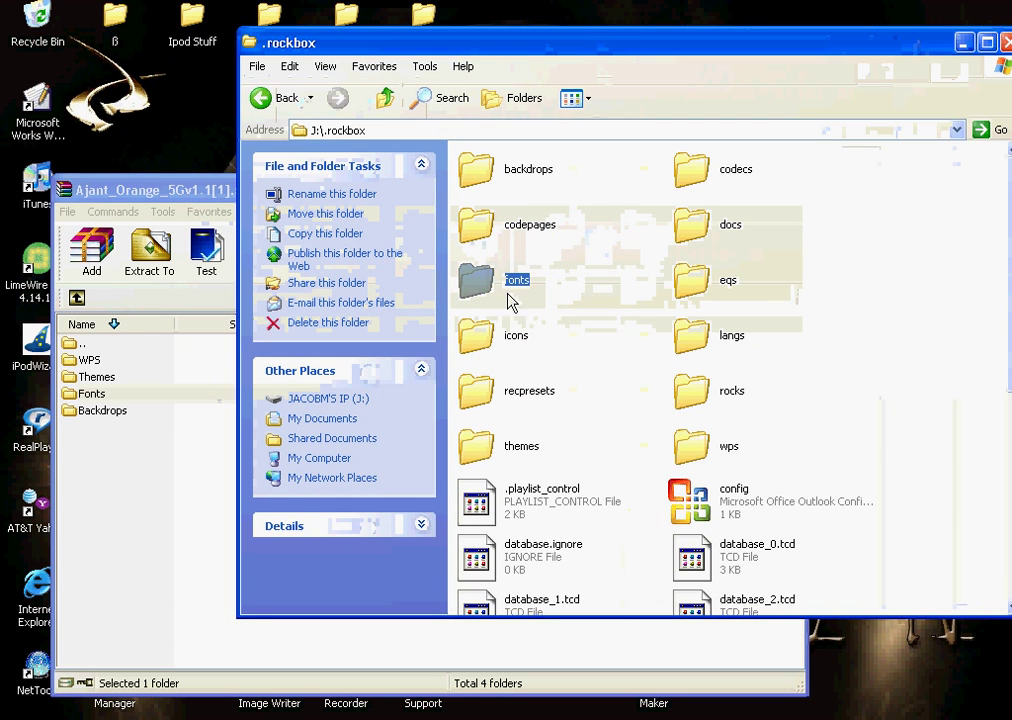
{"action": "left_click", "coordinate": [566, 288]}
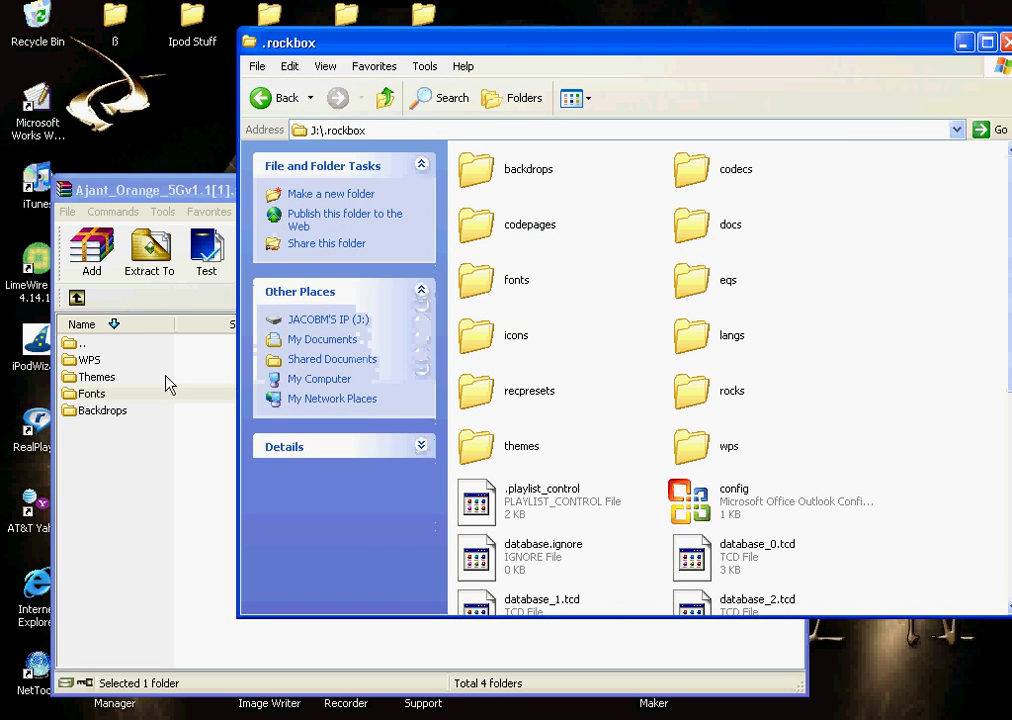
Transfer helvR12.fnt and helvB12.fnt from the archive's Fonts folder to the fonts folder of .rockbox, declining to replace the existing helvR12.
{"action": "double_click", "coordinate": [108, 396]}
{"action": "left_click_drag", "start_coordinate": [165, 411], "coordinate": [84, 364]}
{"action": "left_click_drag", "start_coordinate": [378, 197], "coordinate": [337, 415]}
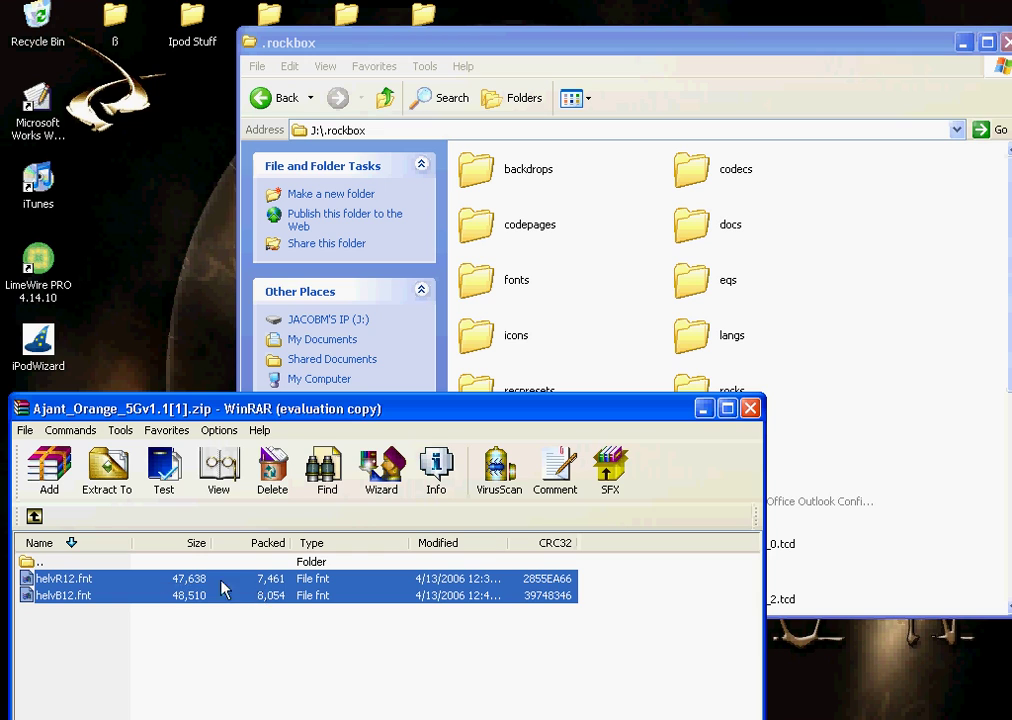
{"action": "left_click_drag", "start_coordinate": [70, 597], "coordinate": [480, 287]}
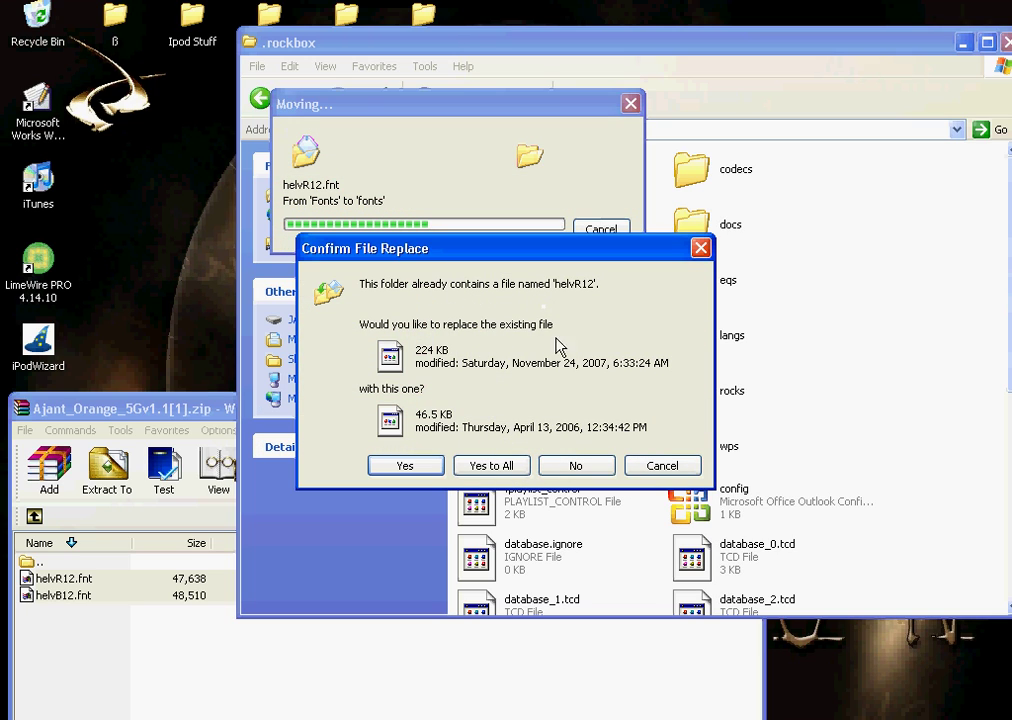
{"action": "left_click", "coordinate": [576, 468]}
Copy the Ajant Orange 5g theme file from the archive's Themes folder into the themes folder of .rockbox.
{"action": "left_click_drag", "start_coordinate": [210, 415], "coordinate": [293, 312]}
{"action": "left_click", "coordinate": [117, 413]}
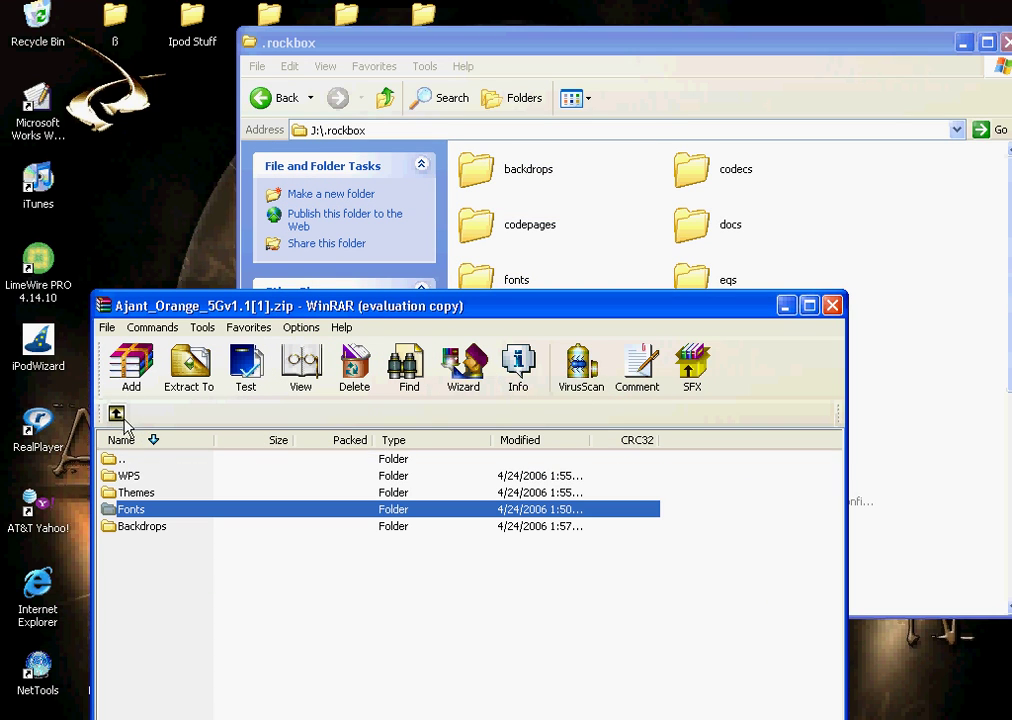
{"action": "double_click", "coordinate": [150, 495]}
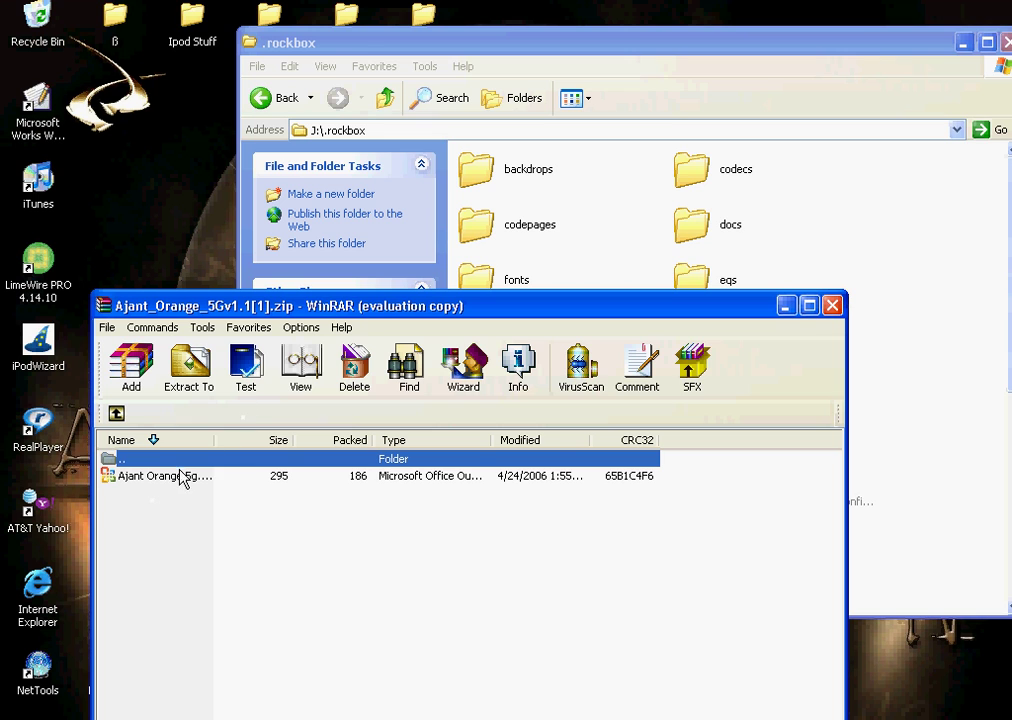
{"action": "left_click", "coordinate": [181, 479]}
{"action": "left_click_drag", "start_coordinate": [380, 312], "coordinate": [472, 494]}
{"action": "left_click_drag", "start_coordinate": [262, 657], "coordinate": [481, 453]}
Copy the Ajant Orange 5g folder and file from the archive's WPS folder into the wps folder of .rockbox.
{"action": "left_click_drag", "start_coordinate": [218, 492], "coordinate": [167, 187]}
{"action": "left_click", "coordinate": [159, 291]}
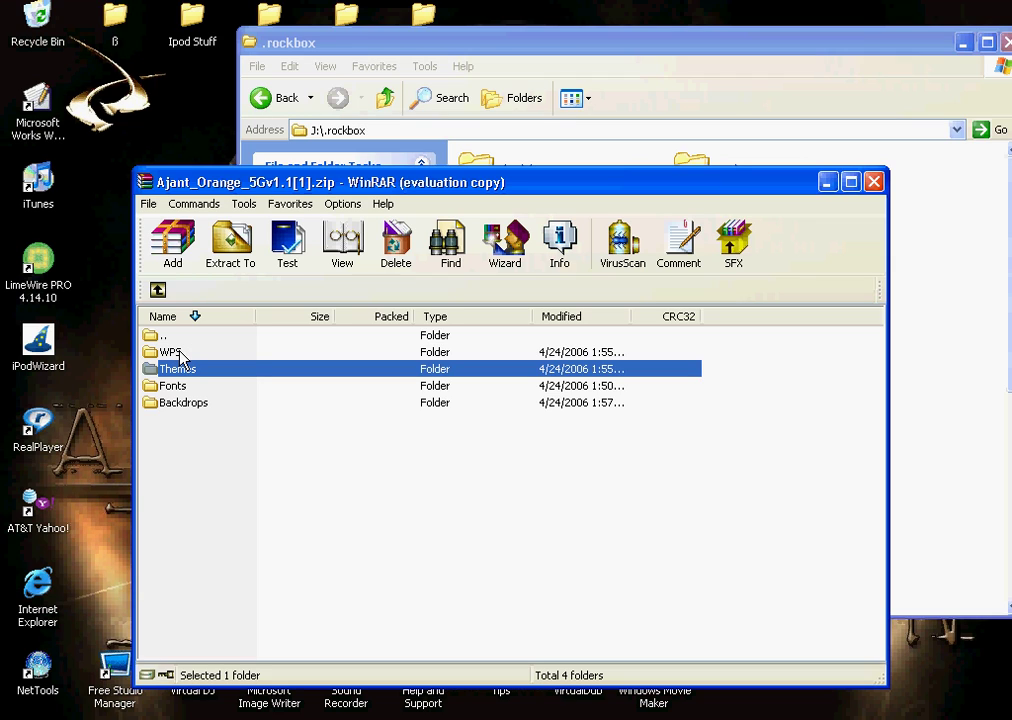
{"action": "double_click", "coordinate": [180, 353]}
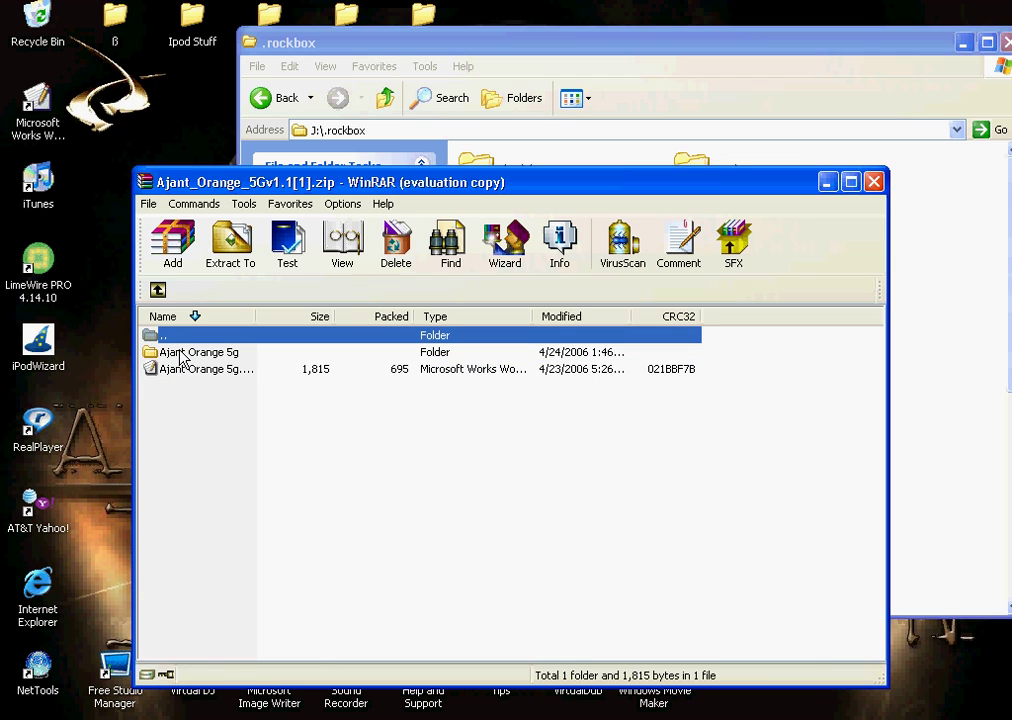
{"action": "left_click_drag", "start_coordinate": [332, 418], "coordinate": [149, 340]}
{"action": "left_click_drag", "start_coordinate": [443, 190], "coordinate": [308, 87]}
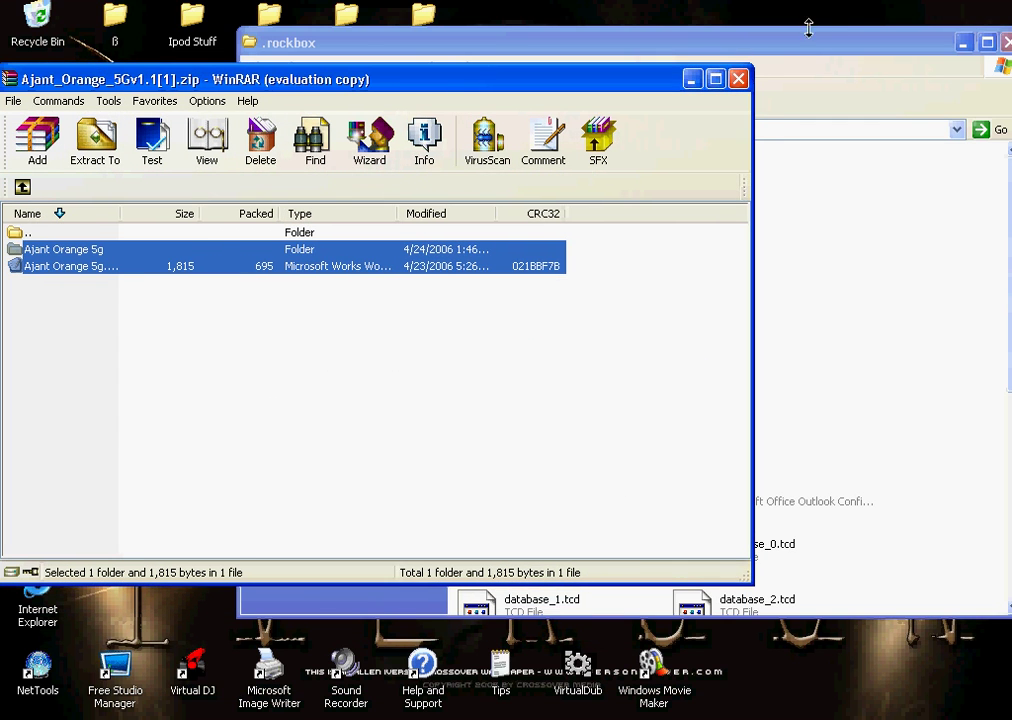
{"action": "left_click_drag", "start_coordinate": [660, 42], "coordinate": [798, 89]}
{"action": "left_click", "coordinate": [829, 499]}
{"action": "left_click", "coordinate": [268, 79]}
{"action": "left_click_drag", "start_coordinate": [46, 262], "coordinate": [812, 500]}
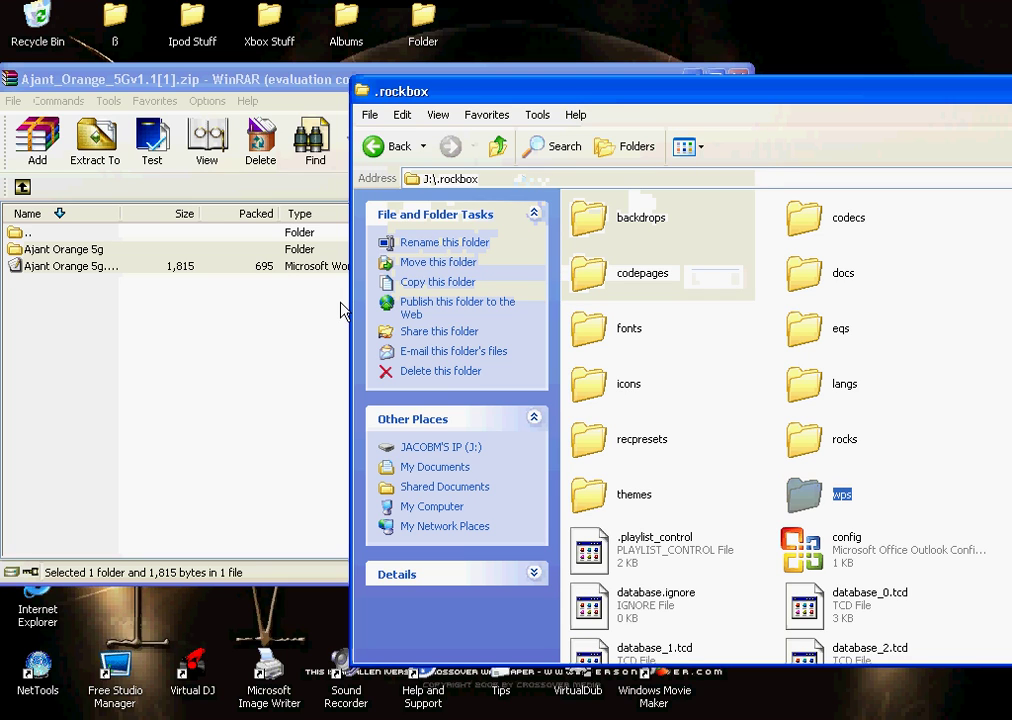
Close the theme archive, reposition the .rockbox window and look over its contents.
{"action": "left_click", "coordinate": [334, 78]}
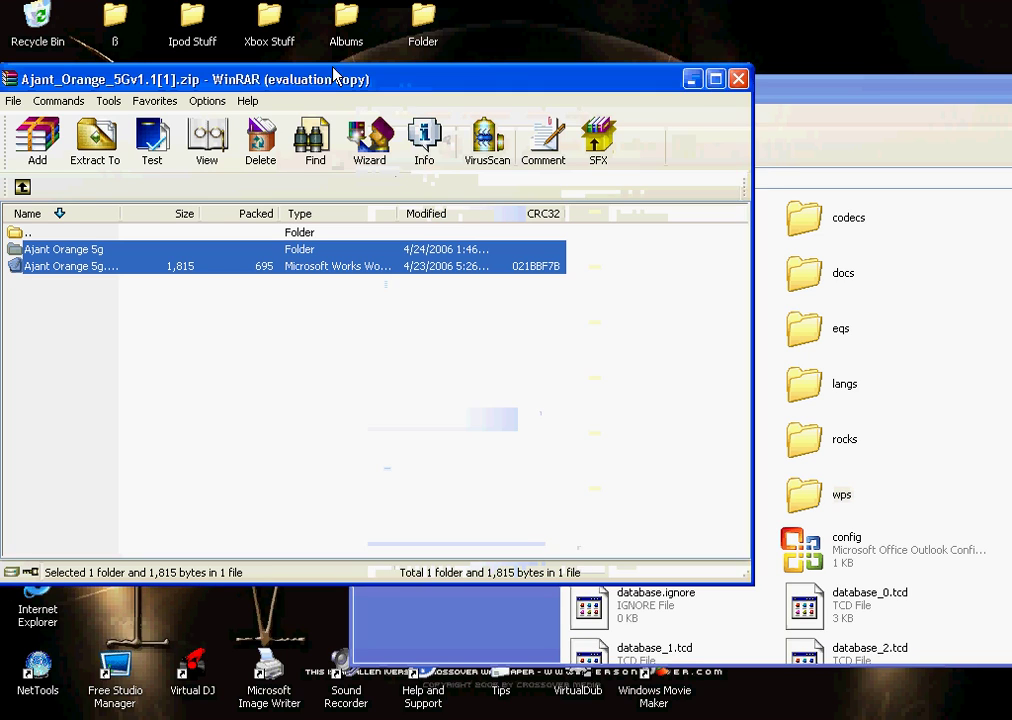
{"action": "left_click", "coordinate": [113, 268]}
{"action": "left_click", "coordinate": [737, 80]}
{"action": "left_click_drag", "start_coordinate": [748, 102], "coordinate": [522, 45]}
{"action": "scroll", "coordinate": [700, 292], "scroll_direction": "down", "scroll_amount": 5}
{"action": "scroll", "coordinate": [700, 292], "scroll_direction": "up", "scroll_amount": 5}
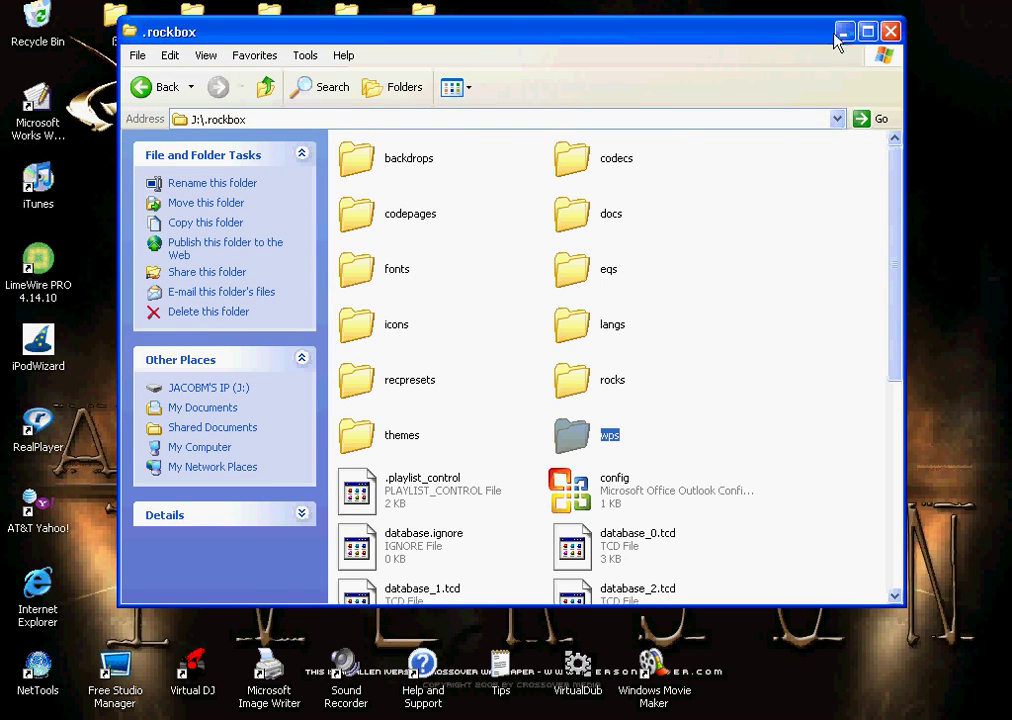
Go back to My Computer, reopen the iPod drive J: and locate its GBA Roms folder.
{"action": "left_click", "coordinate": [162, 87]}
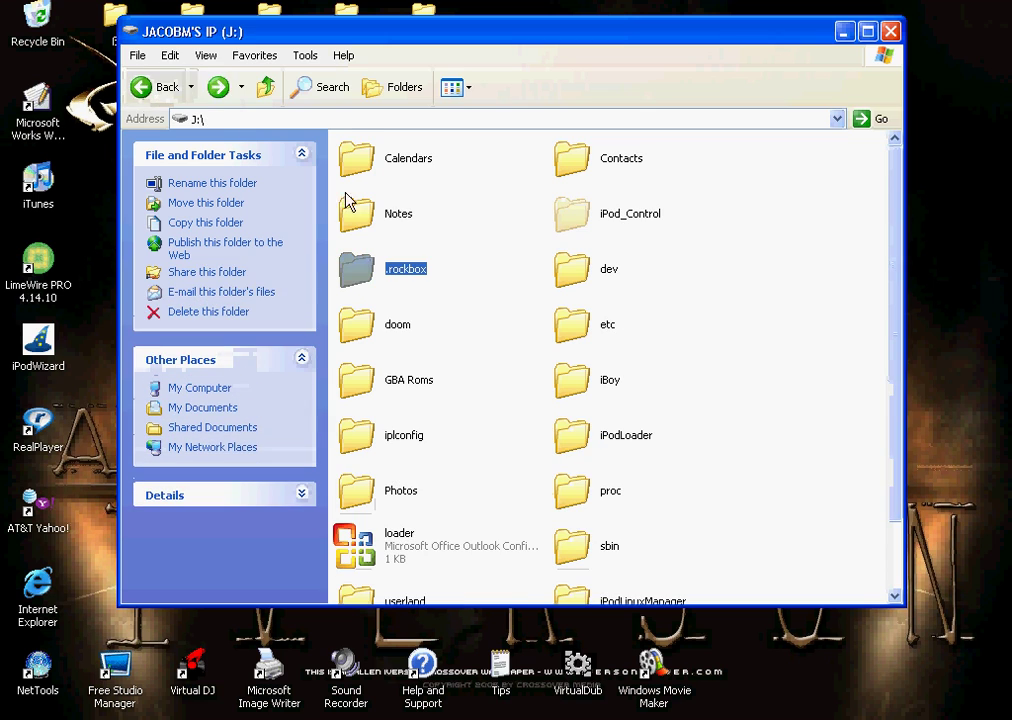
{"action": "left_click", "coordinate": [160, 95]}
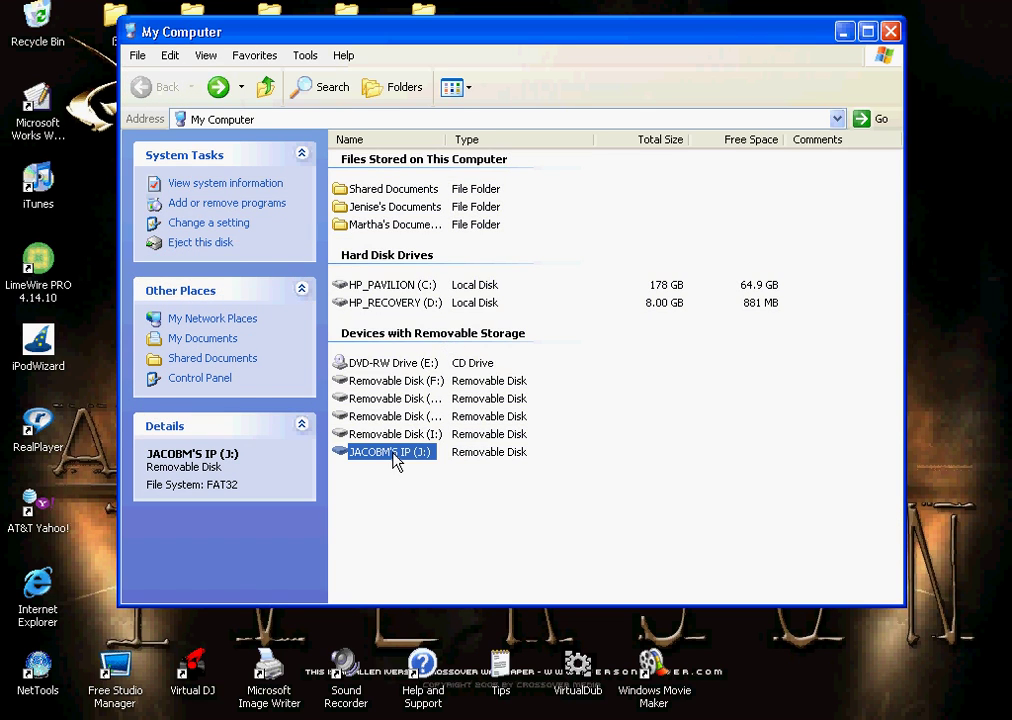
{"action": "double_click", "coordinate": [396, 459]}
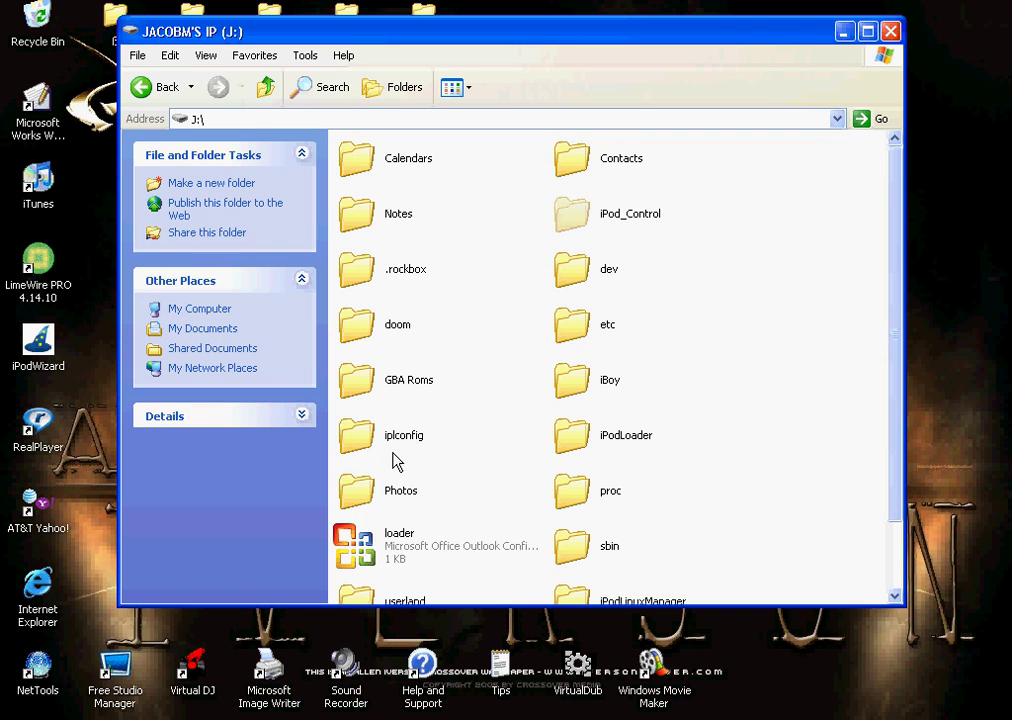
{"action": "left_click", "coordinate": [408, 389]}
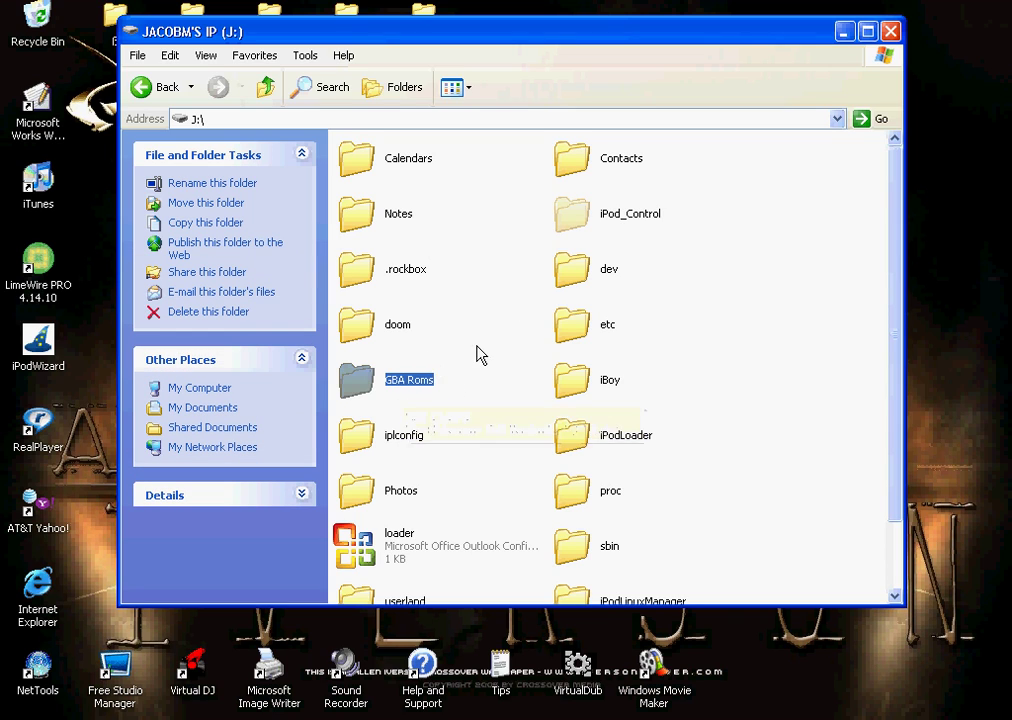
{"action": "left_click", "coordinate": [428, 380]}
{"action": "left_click", "coordinate": [479, 393]}
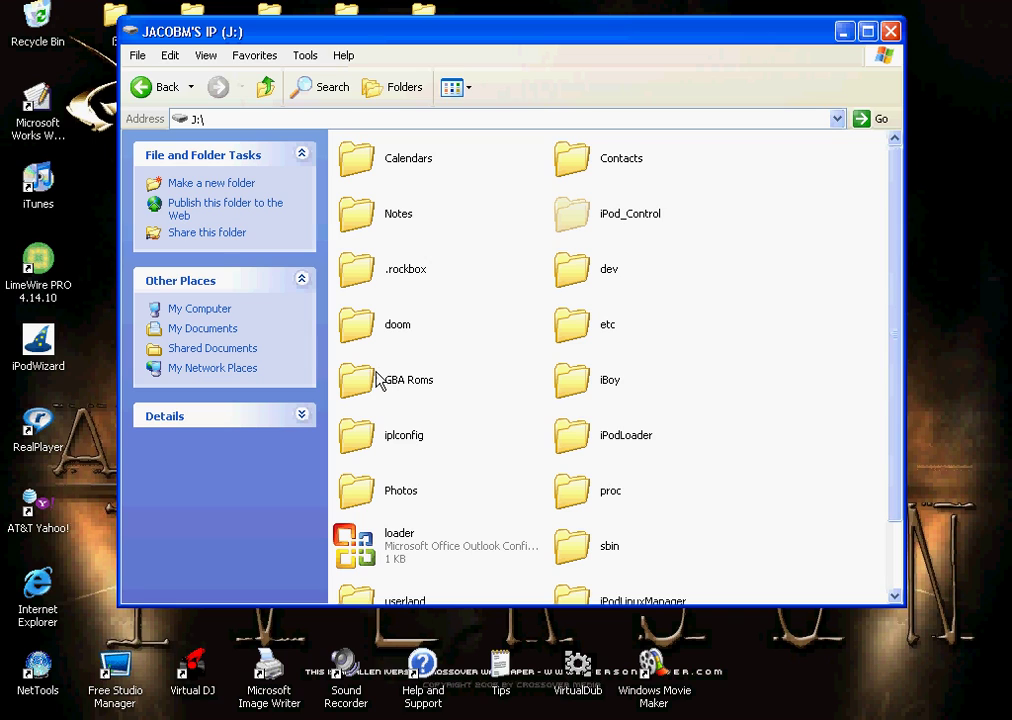
{"action": "mouse_move", "coordinate": [372, 385]}
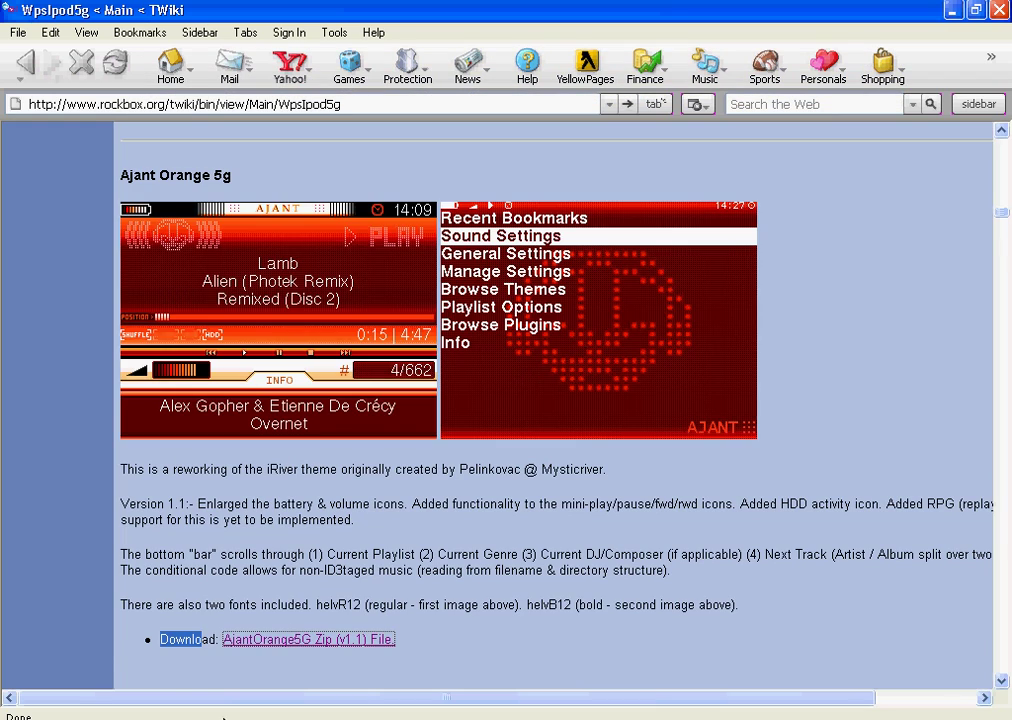
Switch to the web browser and go to rombay.com.
{"action": "scroll", "coordinate": [237, 314], "scroll_direction": "up", "scroll_amount": 7}
{"action": "left_click", "coordinate": [262, 105]}
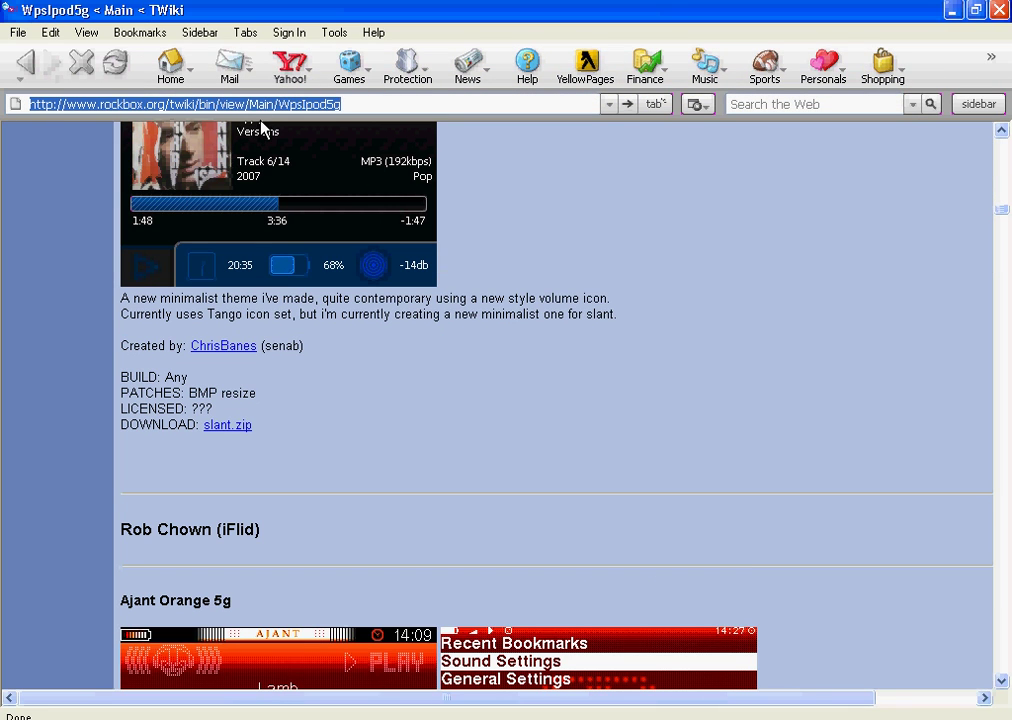
{"action": "type", "text": "romb"}
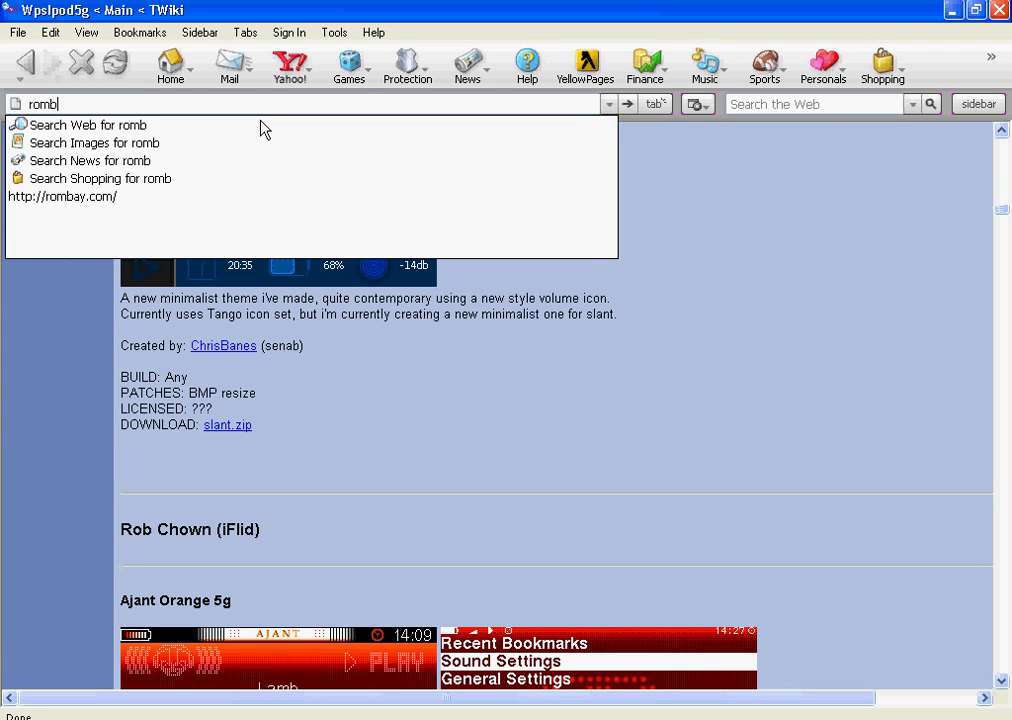
{"action": "type", "text": "ay.com"}
{"action": "key", "text": "Return"}
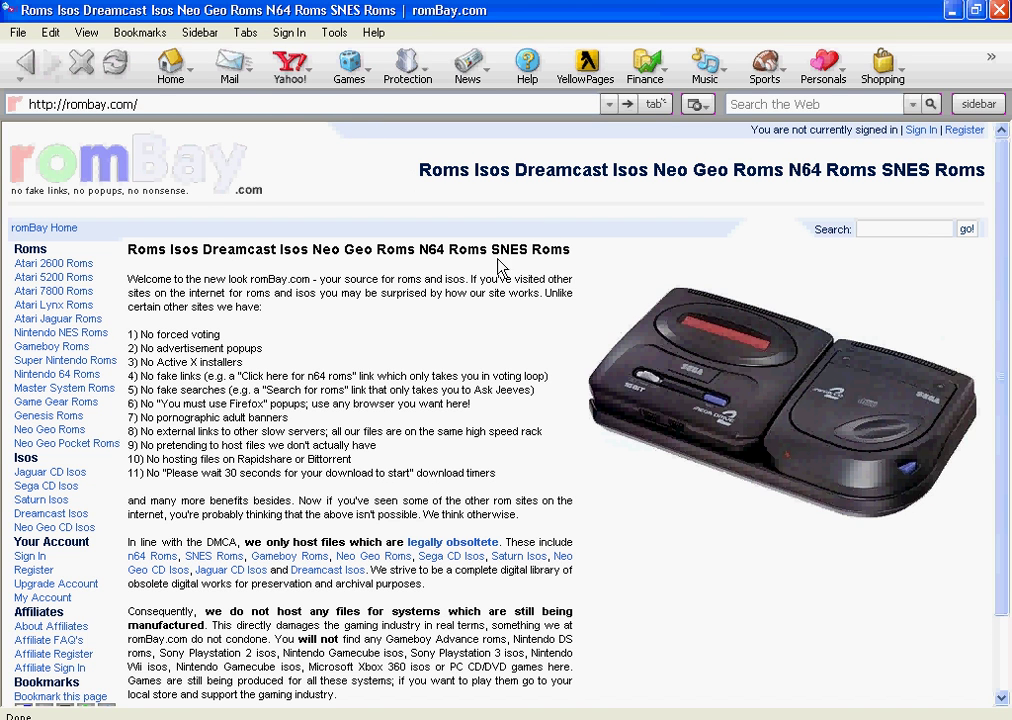
Open romBay's sign-in page and sign in with the account username and password.
{"action": "scroll", "coordinate": [474, 314], "scroll_direction": "down", "scroll_amount": 2}
{"action": "scroll", "coordinate": [466, 345], "scroll_direction": "up", "scroll_amount": 2}
{"action": "left_click", "coordinate": [922, 131]}
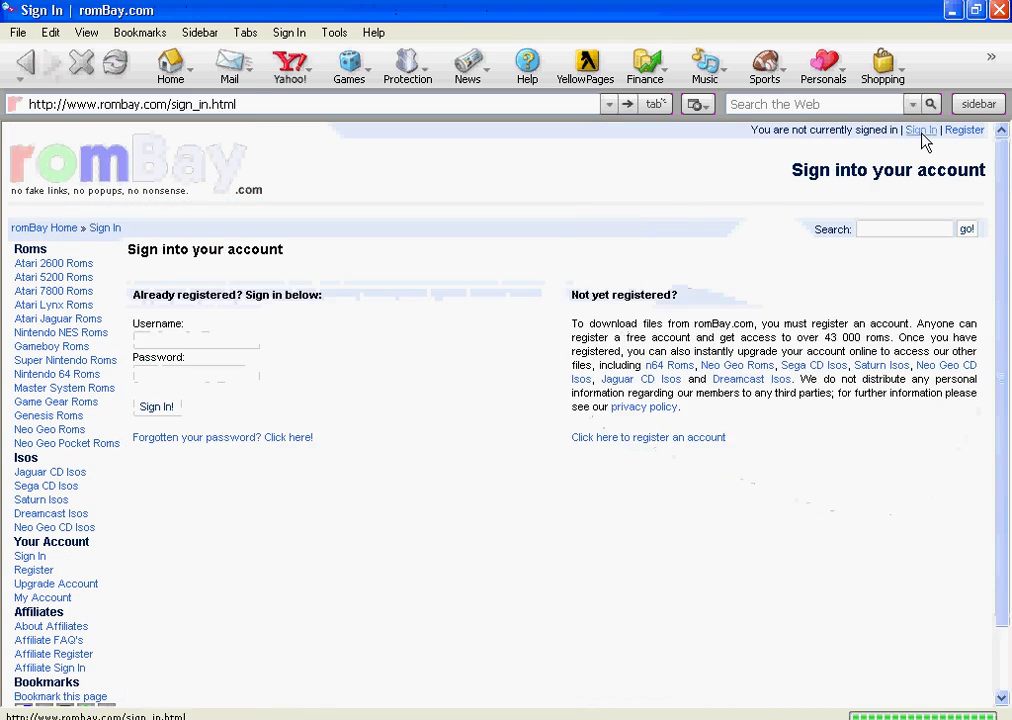
{"action": "left_click", "coordinate": [216, 346]}
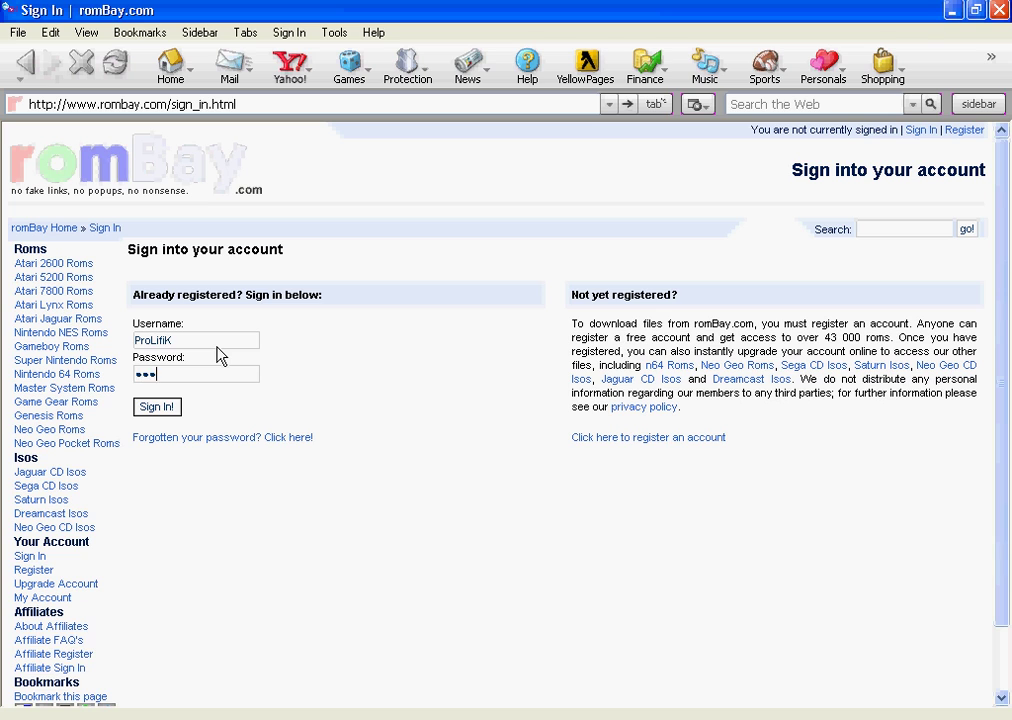
{"action": "key", "text": "Return"}
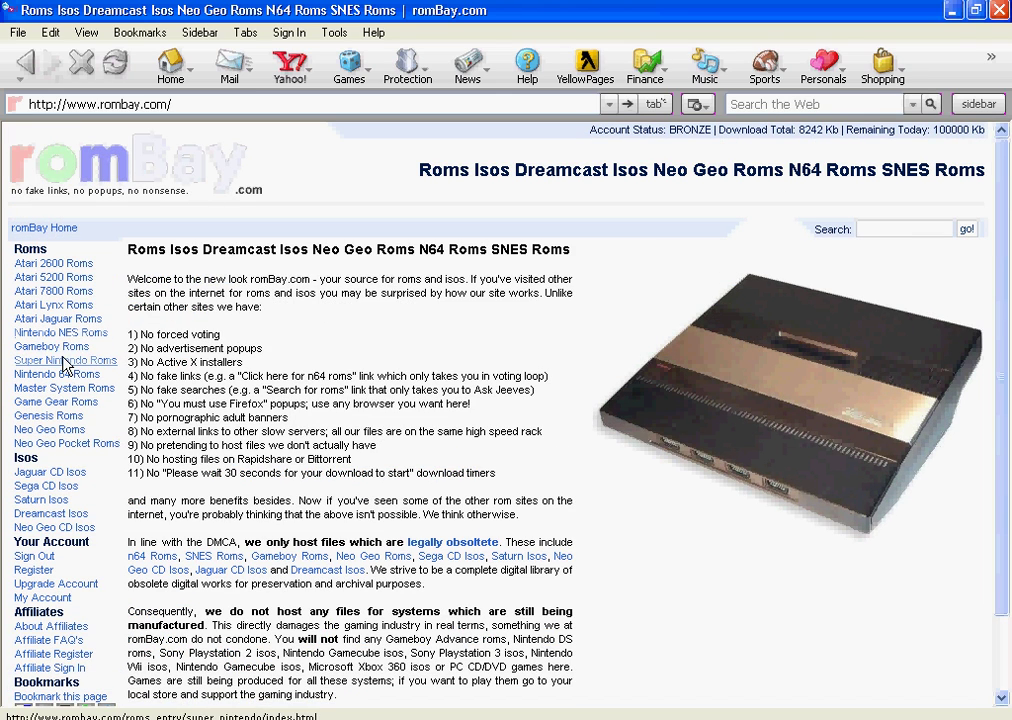
Enter the Nintendo Gameboy Roms download section and look through its Top-100 list.
{"action": "left_click", "coordinate": [64, 348]}
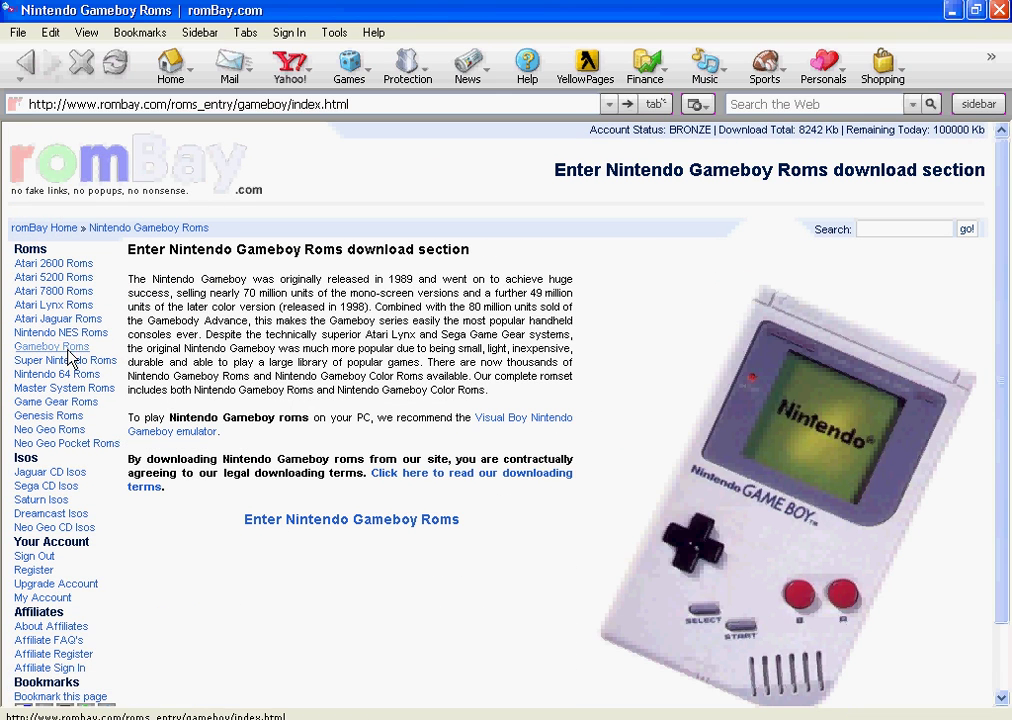
{"action": "left_click", "coordinate": [328, 523]}
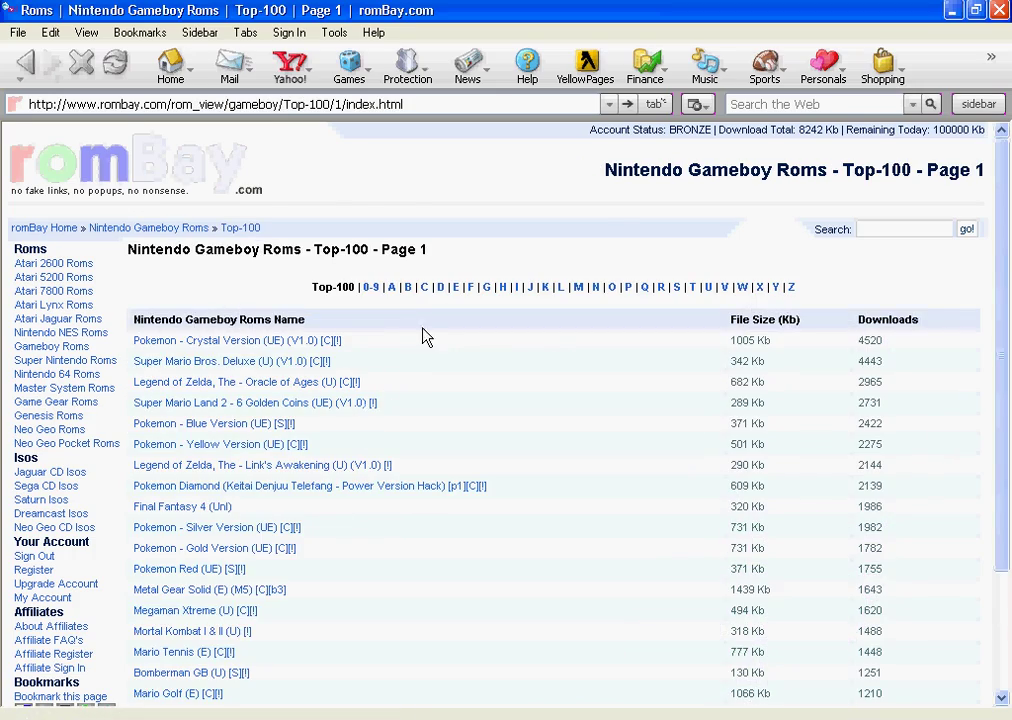
{"action": "scroll", "coordinate": [430, 358], "scroll_direction": "down", "scroll_amount": 3}
{"action": "scroll", "coordinate": [217, 465], "scroll_direction": "up", "scroll_amount": 3}
{"action": "scroll", "coordinate": [219, 443], "scroll_direction": "down", "scroll_amount": 3}
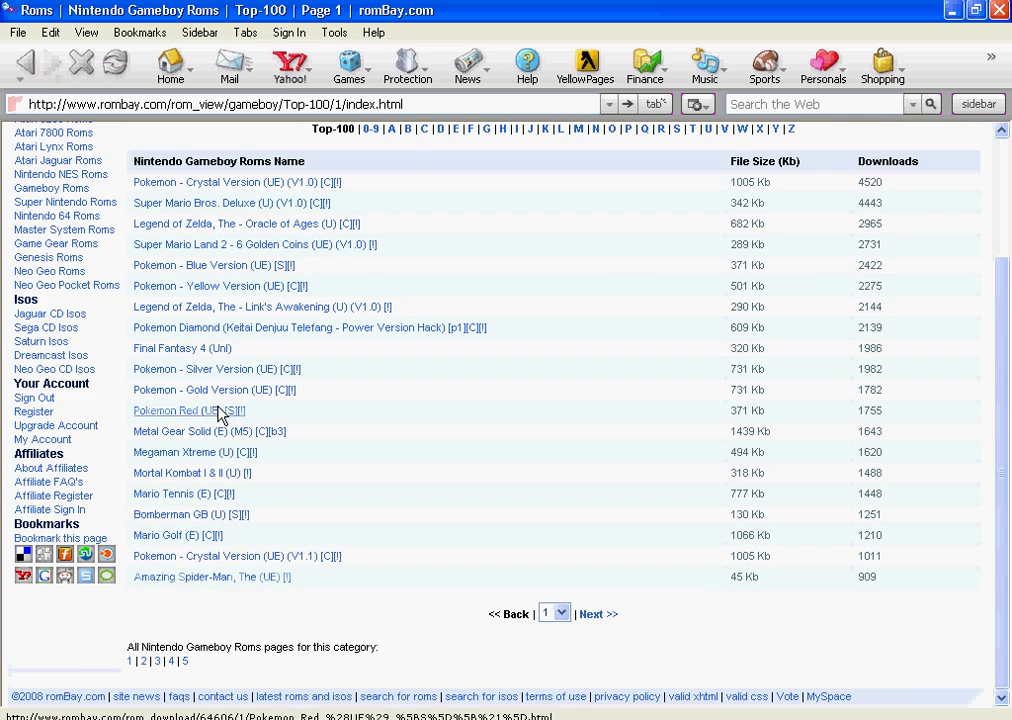
{"action": "scroll", "coordinate": [219, 413], "scroll_direction": "up", "scroll_amount": 3}
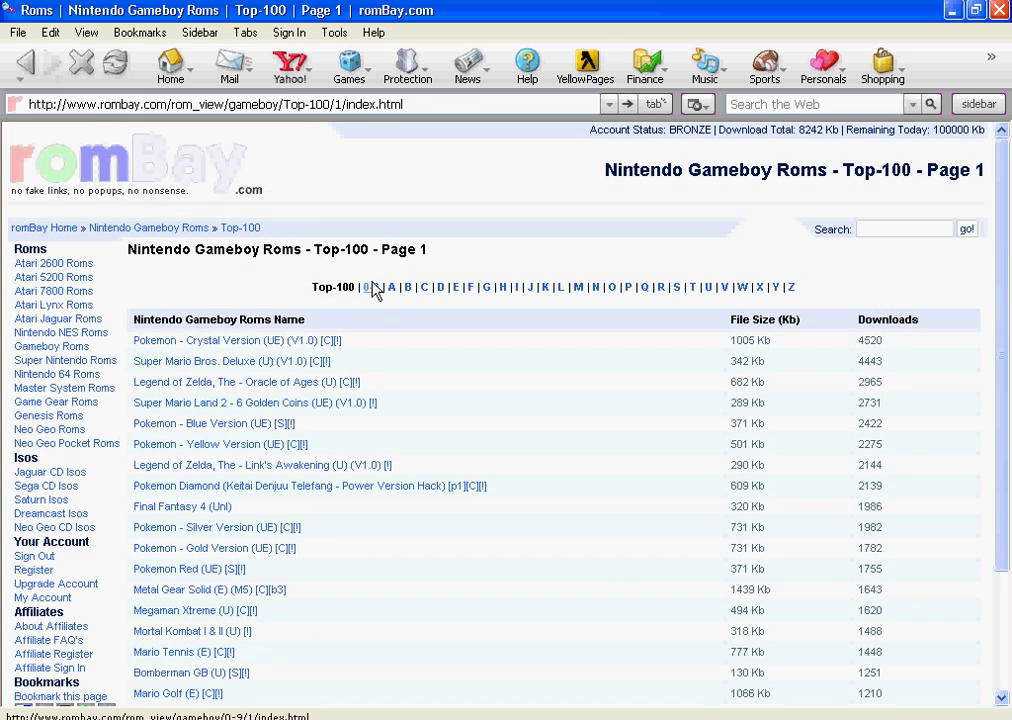
Browse the Gameboy ROM listings to page 2 of letter M and open the Madden NFL 2002 (U) [C][!] download page.
{"action": "left_click", "coordinate": [393, 289]}
{"action": "left_click", "coordinate": [440, 288]}
{"action": "left_click", "coordinate": [578, 288]}
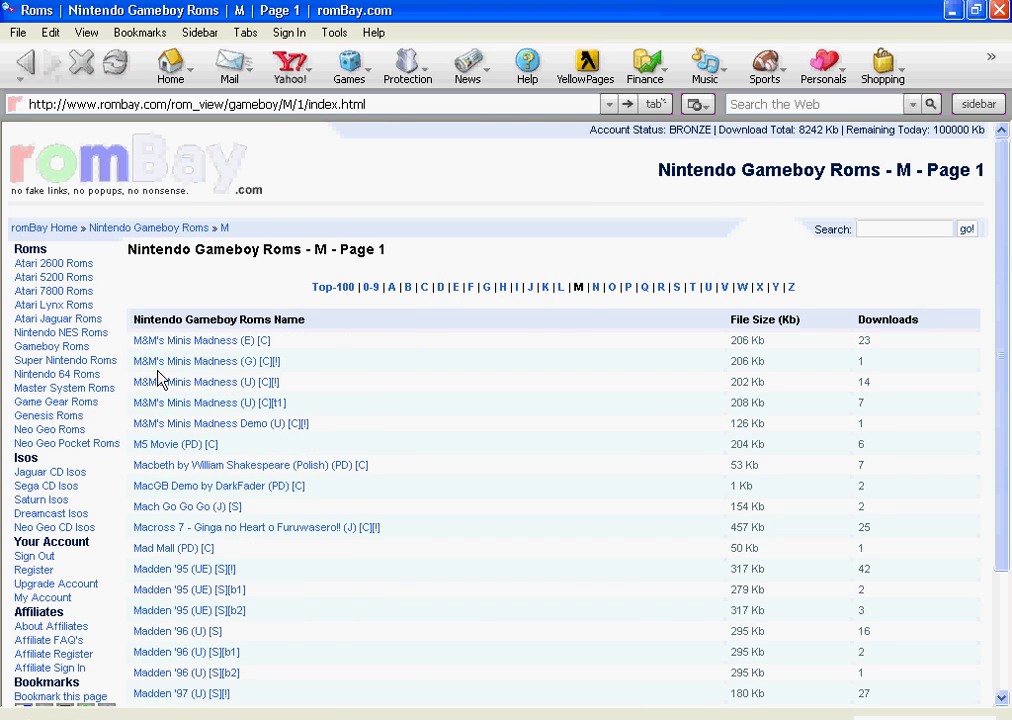
{"action": "scroll", "coordinate": [289, 391], "scroll_direction": "down", "scroll_amount": 3}
{"action": "scroll", "coordinate": [403, 390], "scroll_direction": "up", "scroll_amount": 3}
{"action": "scroll", "coordinate": [235, 535], "scroll_direction": "down", "scroll_amount": 2}
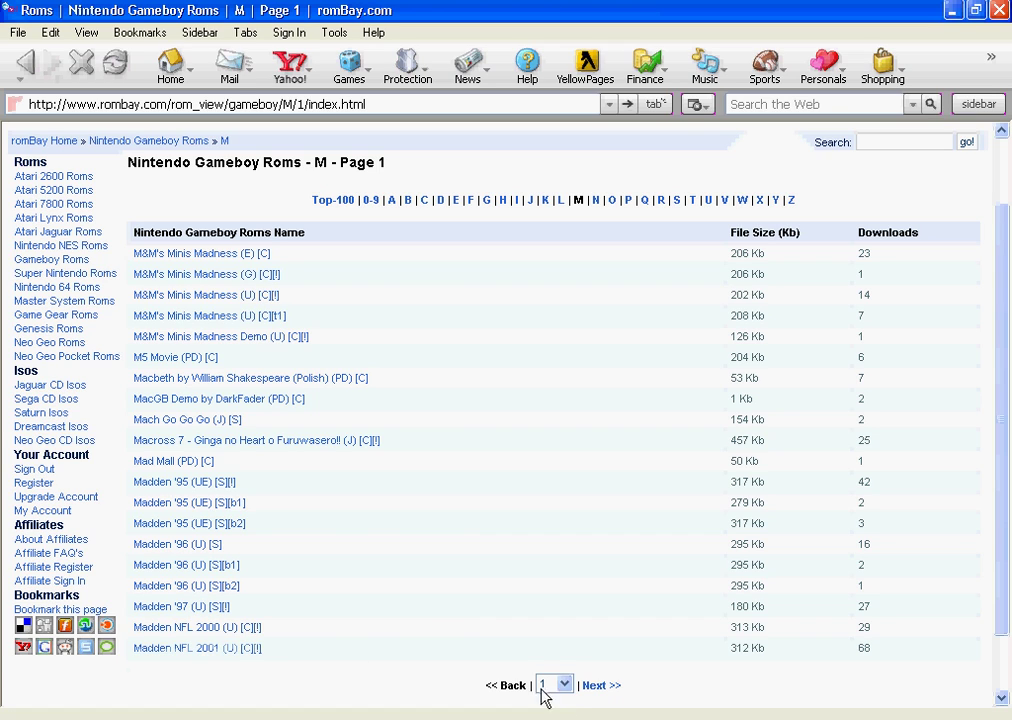
{"action": "left_click", "coordinate": [599, 688]}
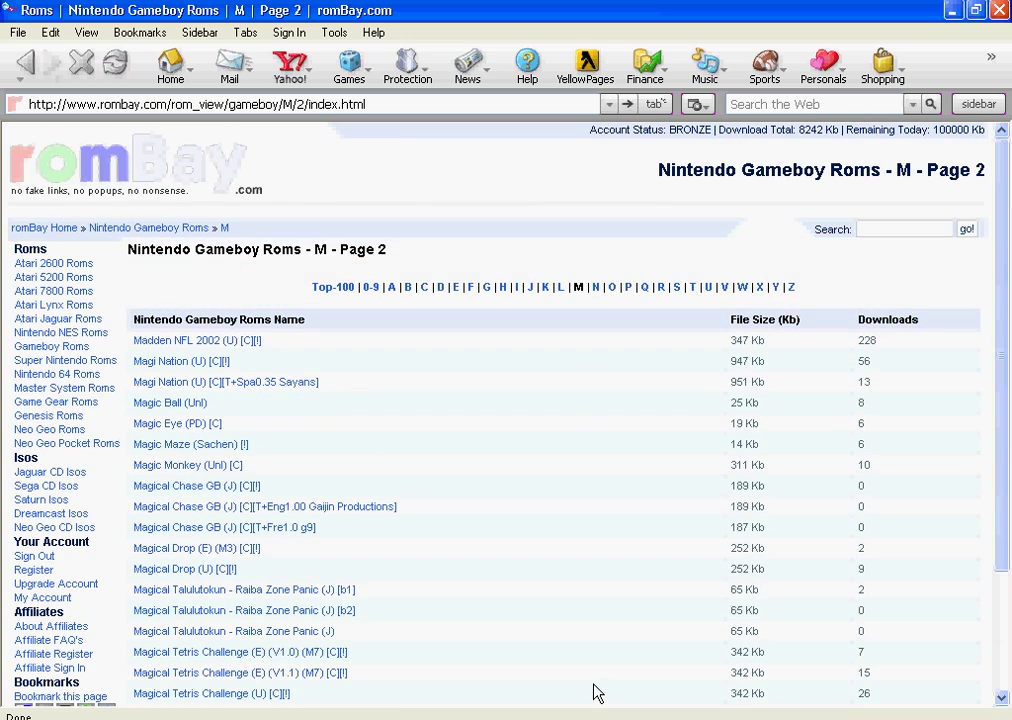
{"action": "left_click", "coordinate": [209, 343]}
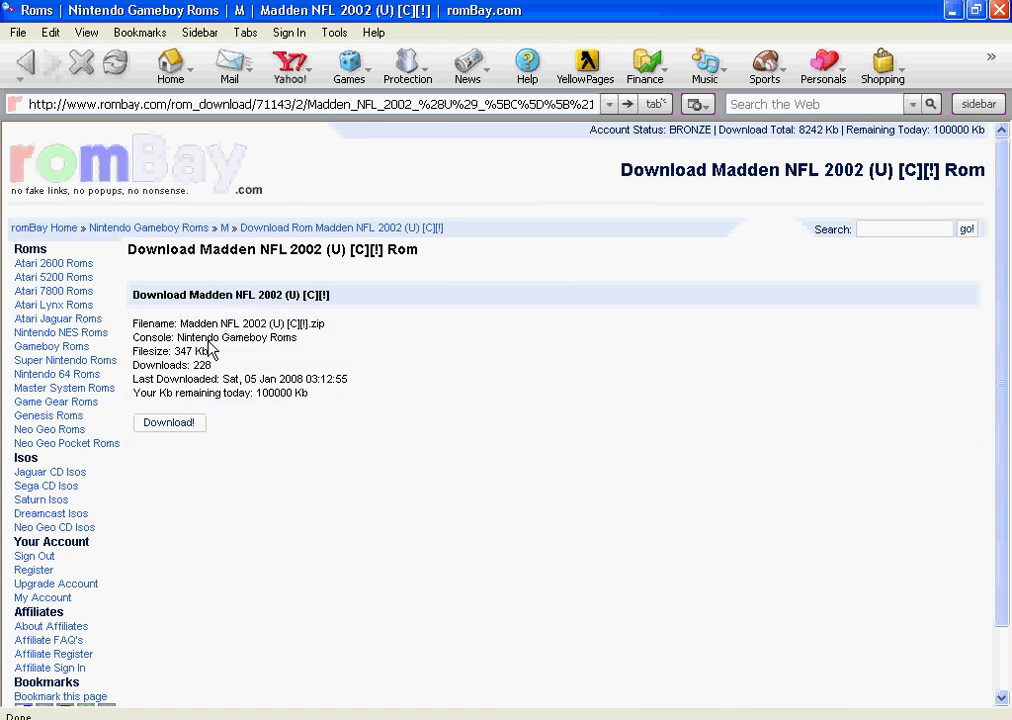
Download the Madden NFL 2002 (U) [C][!] ROM zip, open it in WinRAR, and bring it up alongside the iPod drive window.
{"action": "left_click", "coordinate": [190, 425]}
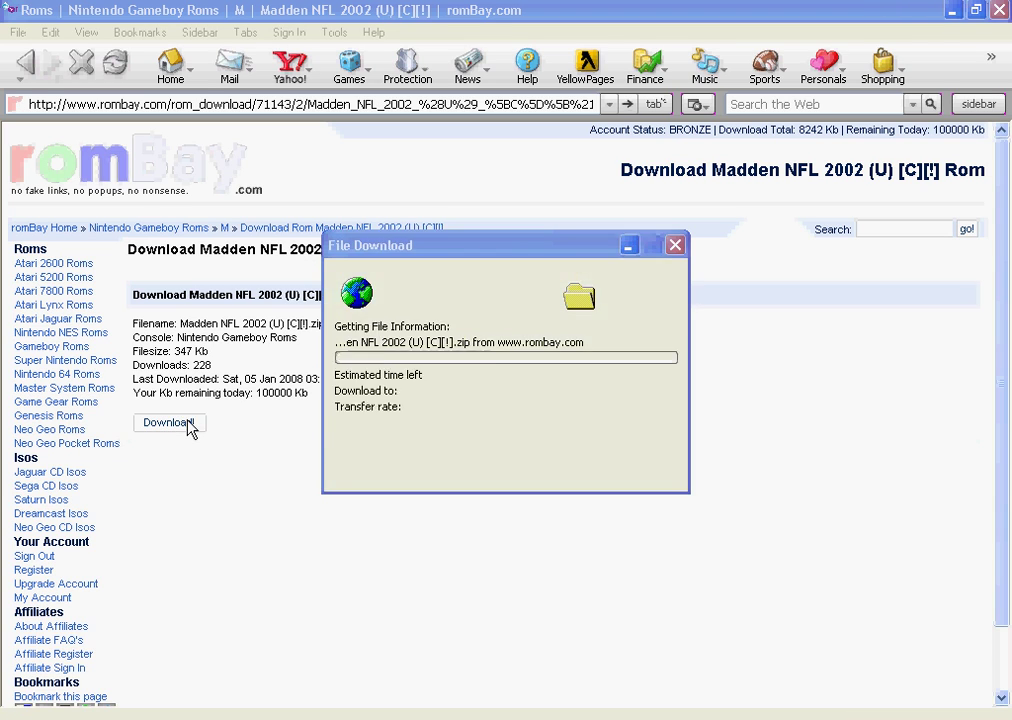
{"action": "left_click", "coordinate": [479, 390]}
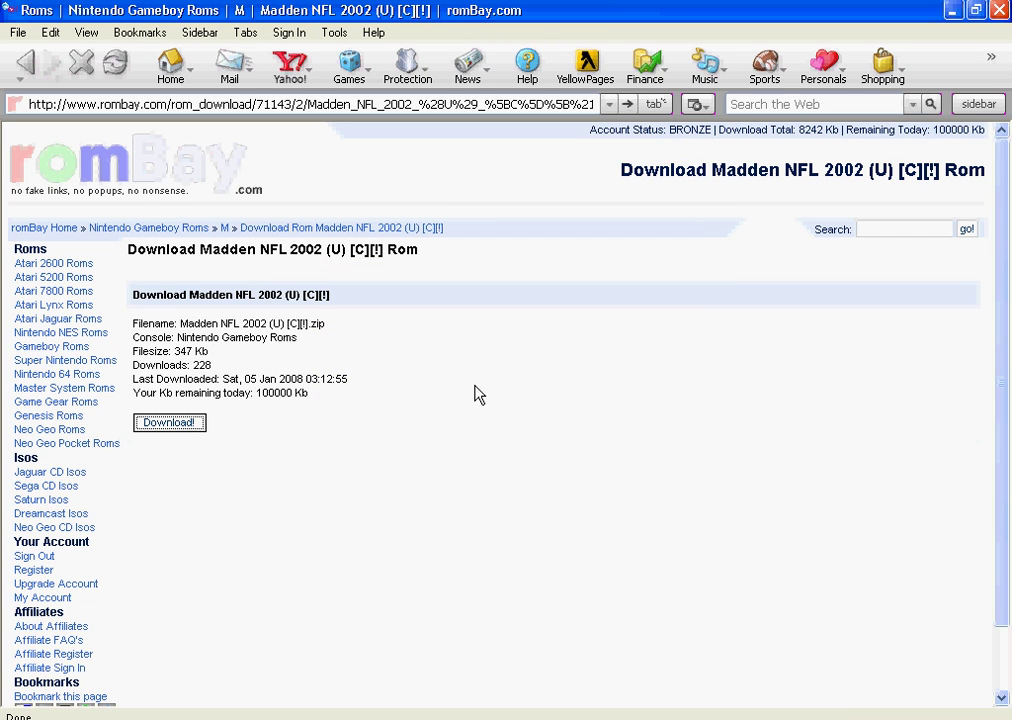
{"action": "left_click", "coordinate": [952, 10]}
{"action": "left_click_drag", "start_coordinate": [705, 36], "coordinate": [881, 29]}
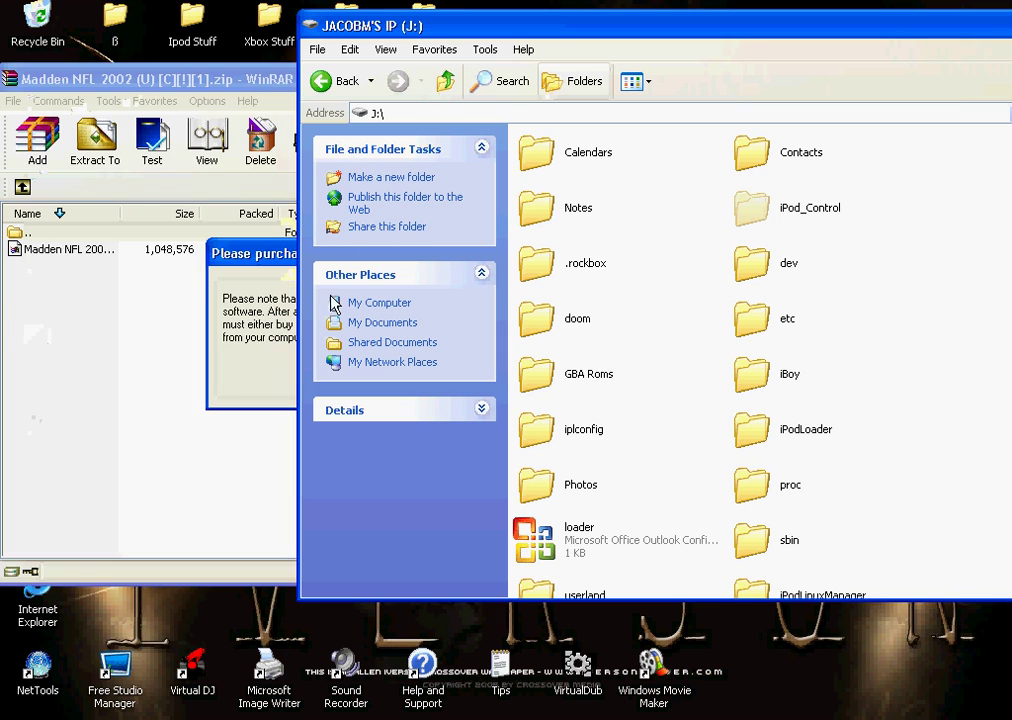
{"action": "left_click", "coordinate": [488, 343]}
Arrange the archive and iPod drive windows, and copy the Madden NFL 2002 .gbc file into the GBA Roms folder.
{"action": "left_click_drag", "start_coordinate": [298, 82], "coordinate": [478, 82]}
{"action": "left_click", "coordinate": [235, 251]}
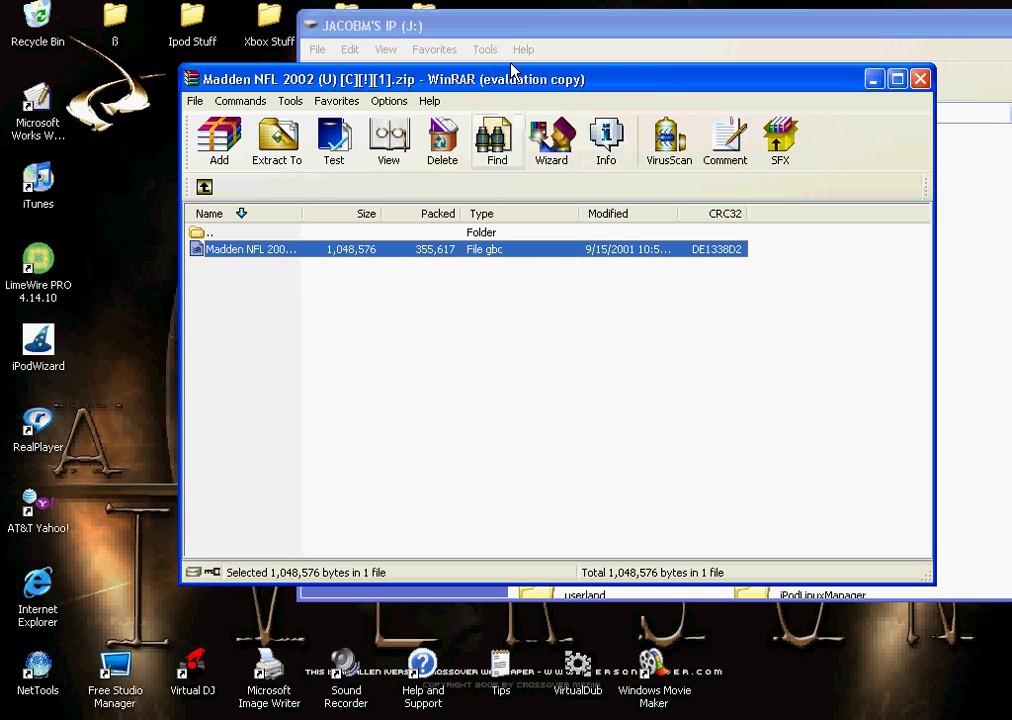
{"action": "left_click_drag", "start_coordinate": [515, 80], "coordinate": [404, 421]}
{"action": "left_click", "coordinate": [557, 378]}
{"action": "left_click_drag", "start_coordinate": [610, 25], "coordinate": [614, 2]}
{"action": "left_click", "coordinate": [240, 418]}
{"action": "left_click_drag", "start_coordinate": [258, 596], "coordinate": [548, 345]}
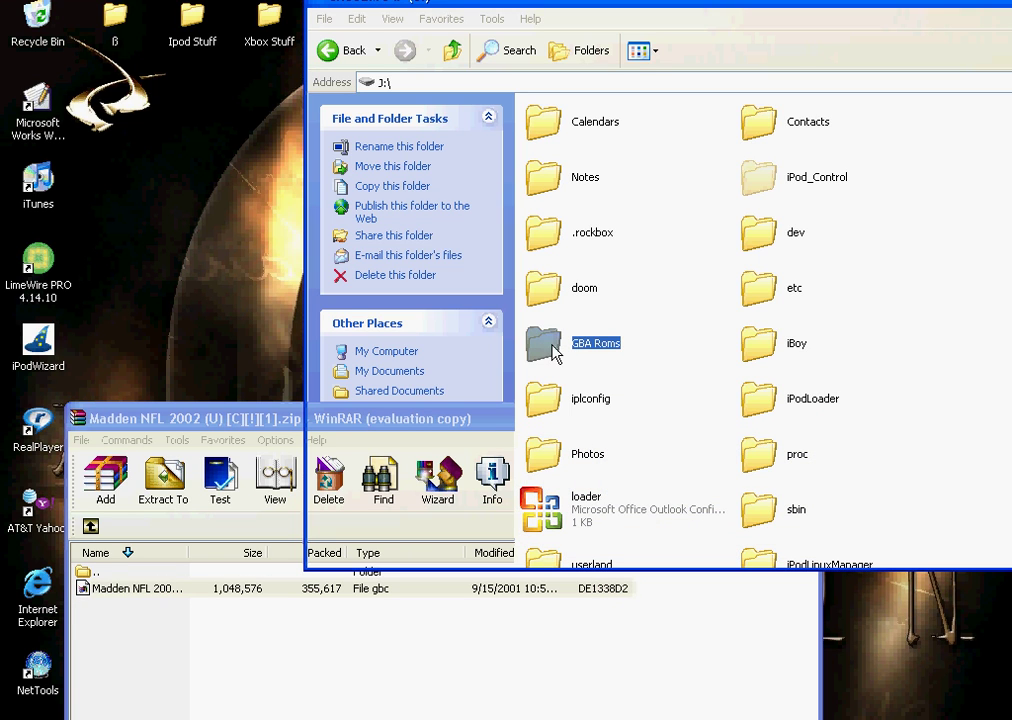
Bring the iPod drive window fully into view, deselect the GBA Roms folder, and close the Madden NFL 2002 archive.
{"action": "left_click_drag", "start_coordinate": [632, 12], "coordinate": [542, 38]}
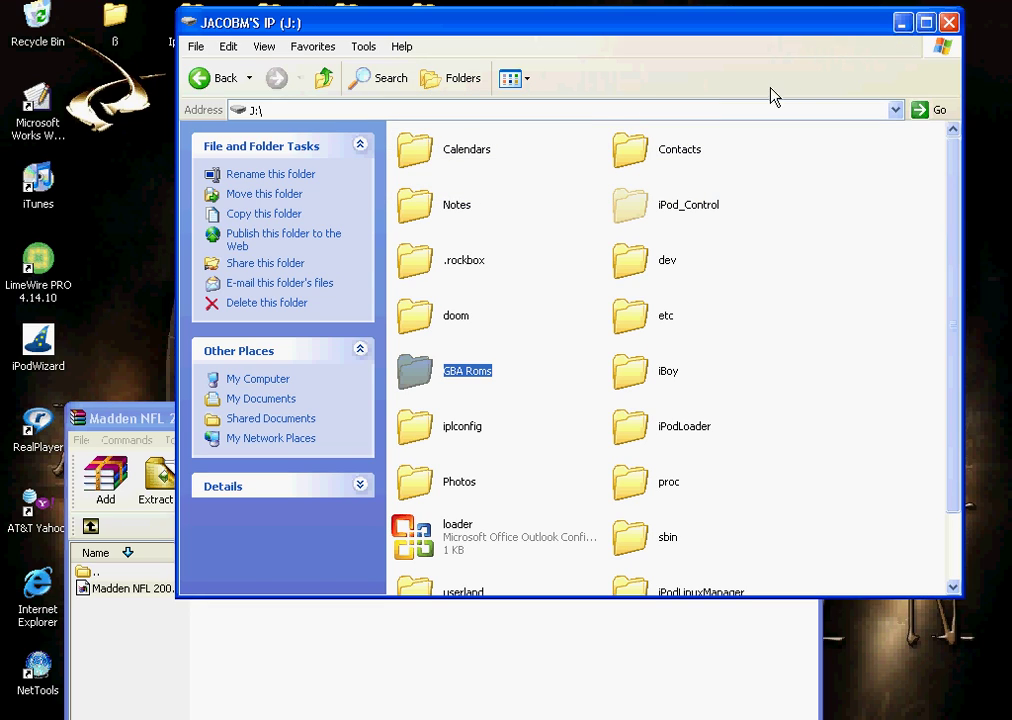
{"action": "left_click", "coordinate": [529, 391]}
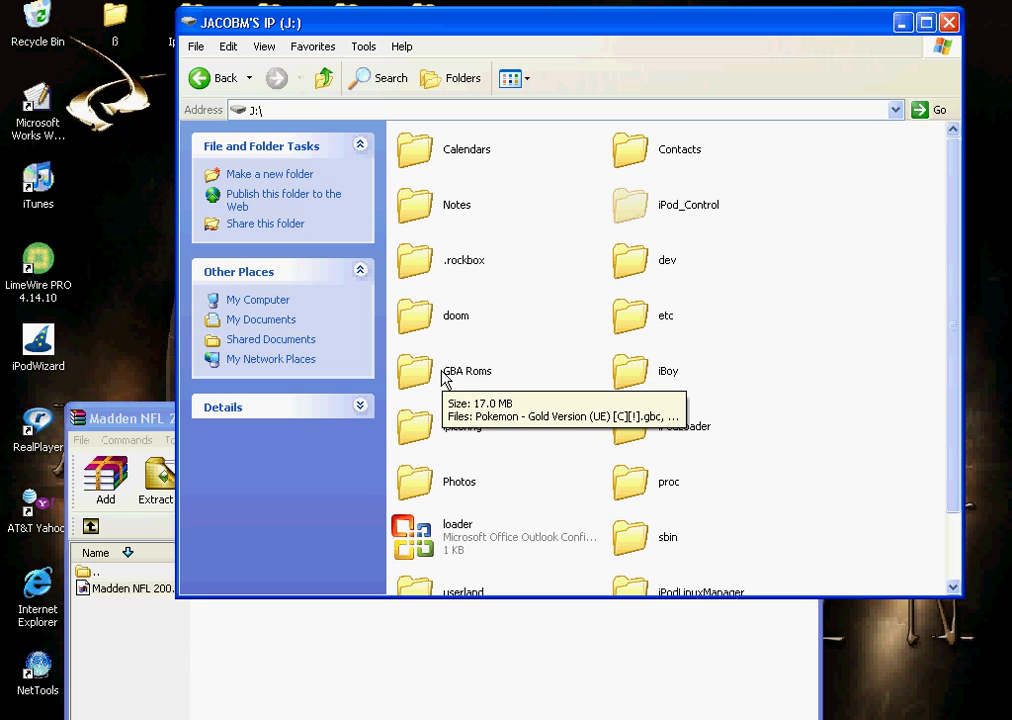
{"action": "left_click_drag", "start_coordinate": [160, 418], "coordinate": [175, 158]}
{"action": "left_click", "coordinate": [819, 151]}
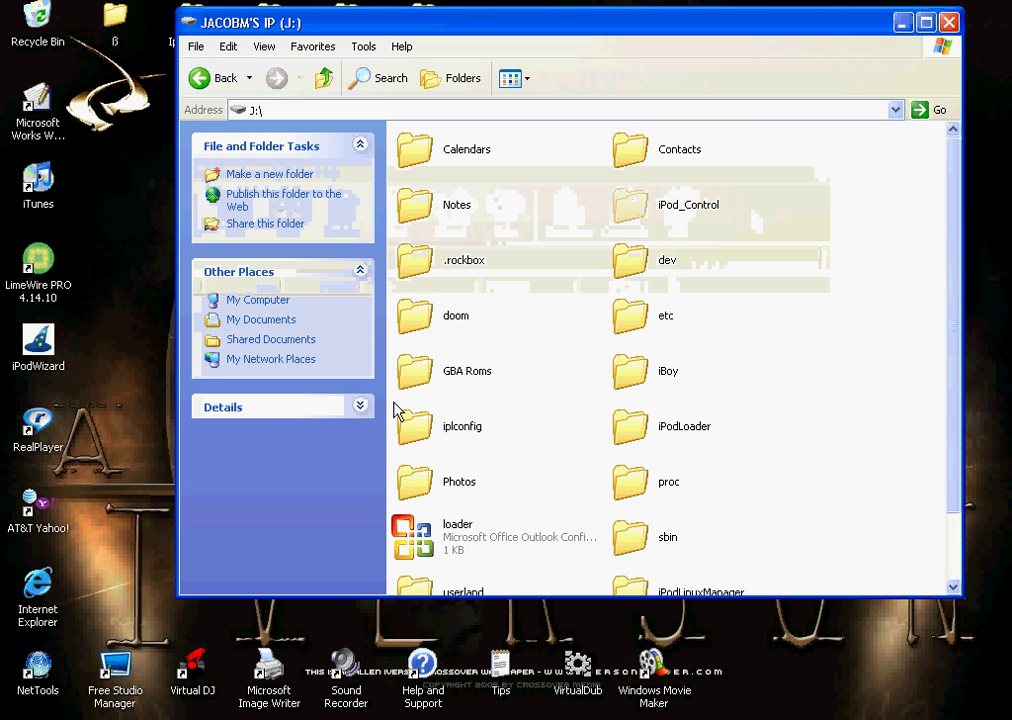
Look over the folders in the root of the iPod drive and go up to My Computer.
{"action": "mouse_move", "coordinate": [435, 381]}
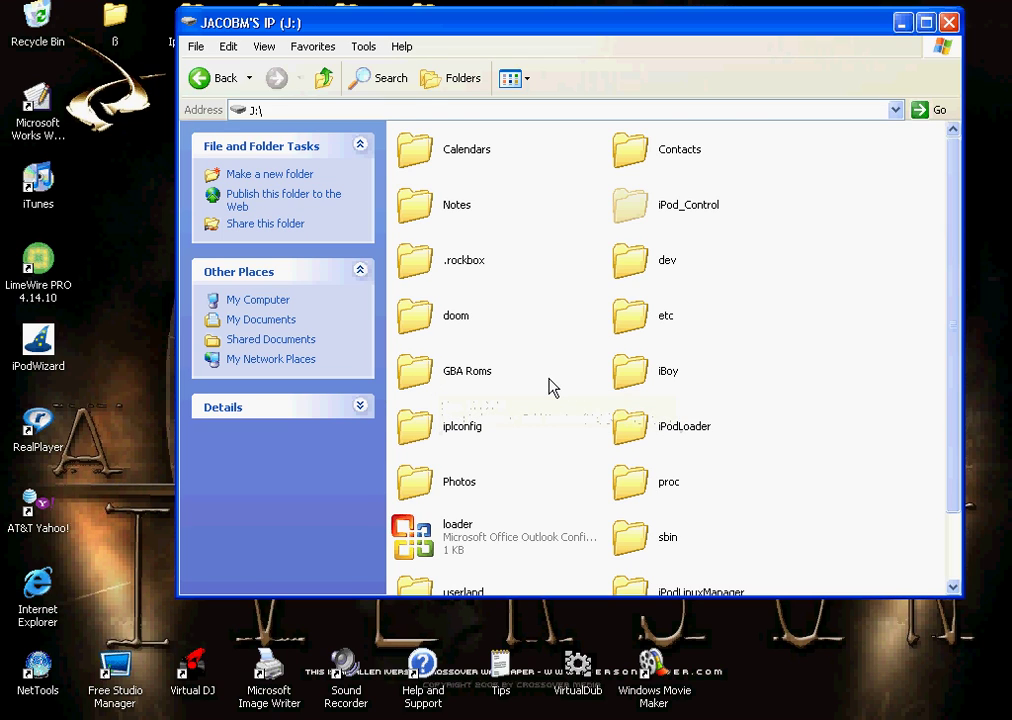
{"action": "scroll", "coordinate": [550, 388], "scroll_direction": "down", "scroll_amount": 3}
{"action": "scroll", "coordinate": [546, 384], "scroll_direction": "up", "scroll_amount": 3}
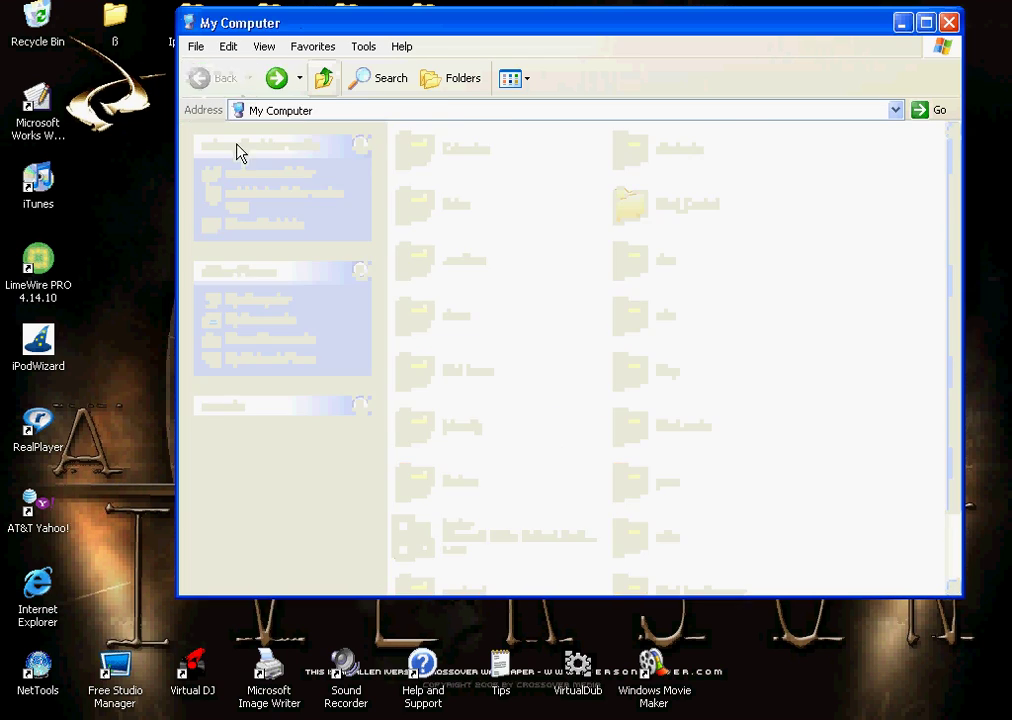